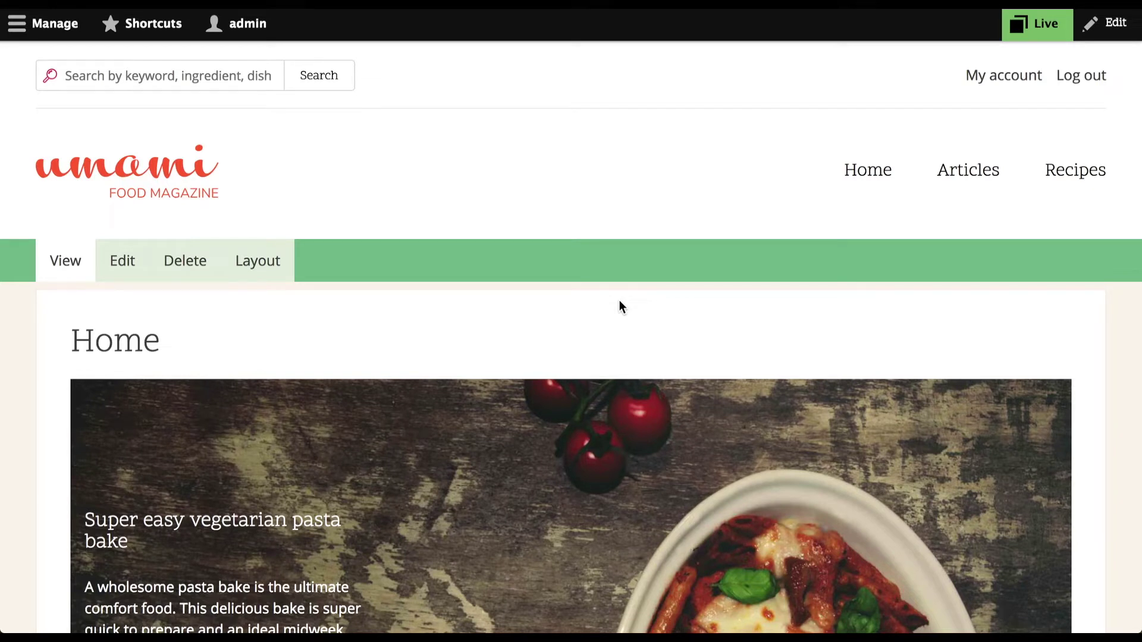
Bring up the hand-drawn 'Screen to table cooking' home page wireframe mockup over the Umami site.
{"action": "scroll", "coordinate": [573, 462], "scroll_direction": "down", "scroll_amount": 4}
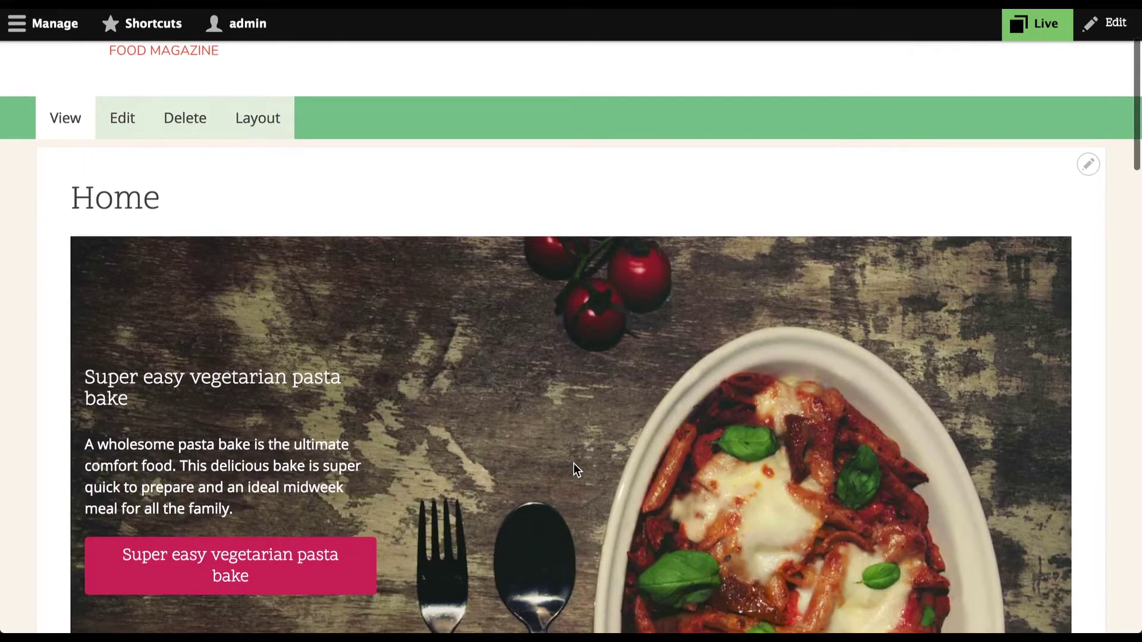
{"action": "scroll", "coordinate": [573, 463], "scroll_direction": "up", "scroll_amount": 5}
{"action": "left_click", "coordinate": [418, 608]}
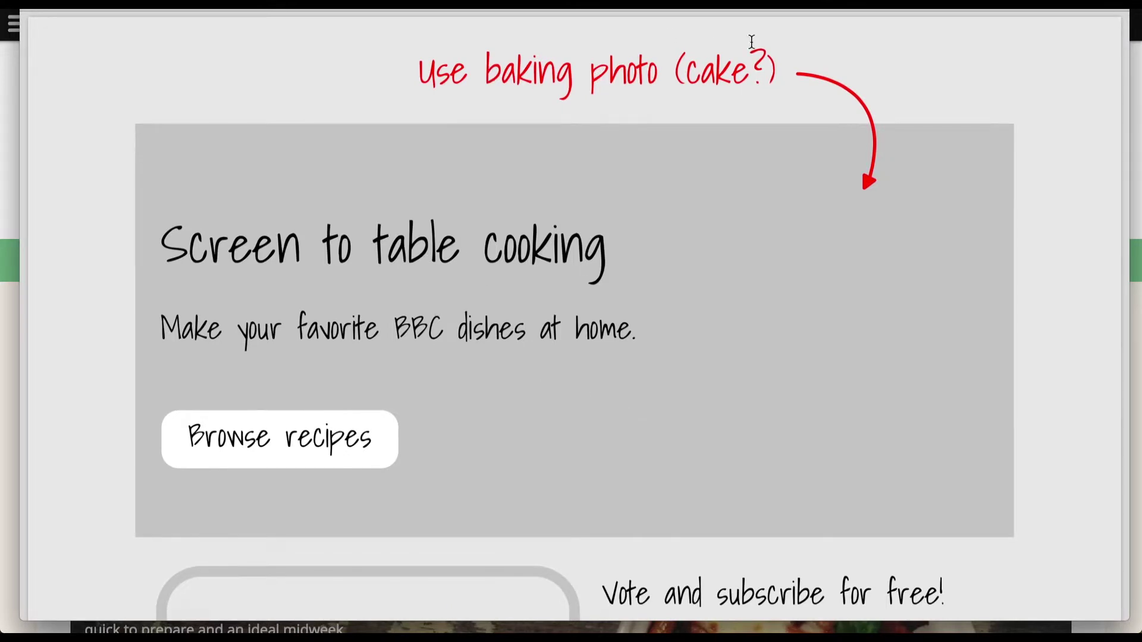
Scroll through the wireframe to review its banner and YouTube video promo sketch.
{"action": "scroll", "coordinate": [716, 221], "scroll_direction": "down", "scroll_amount": 8}
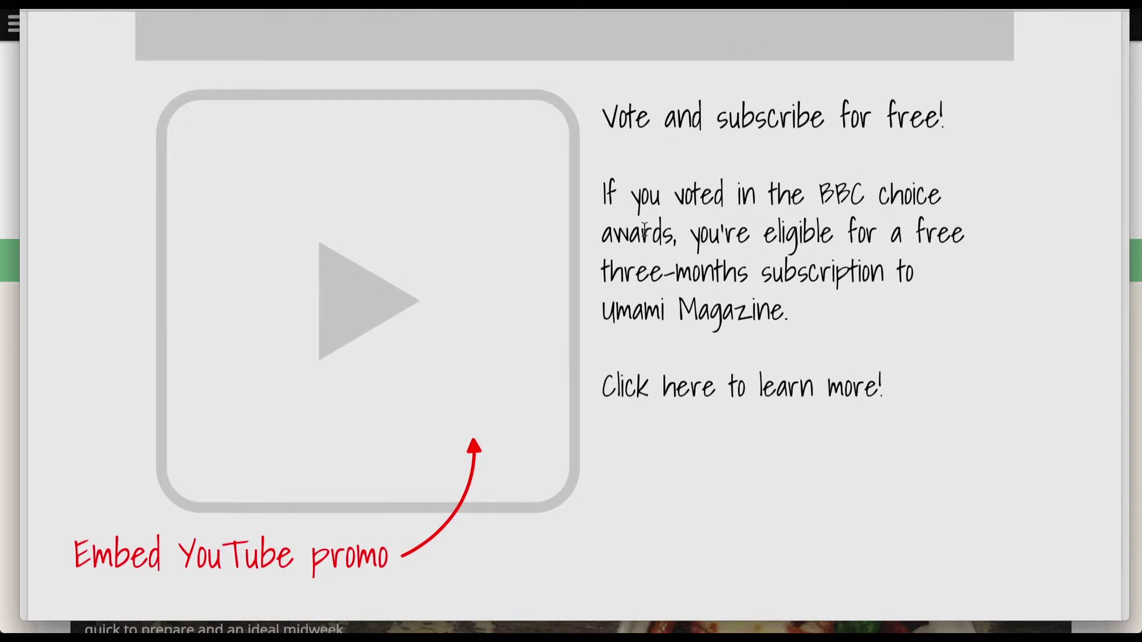
{"action": "scroll", "coordinate": [644, 231], "scroll_direction": "up", "scroll_amount": 8}
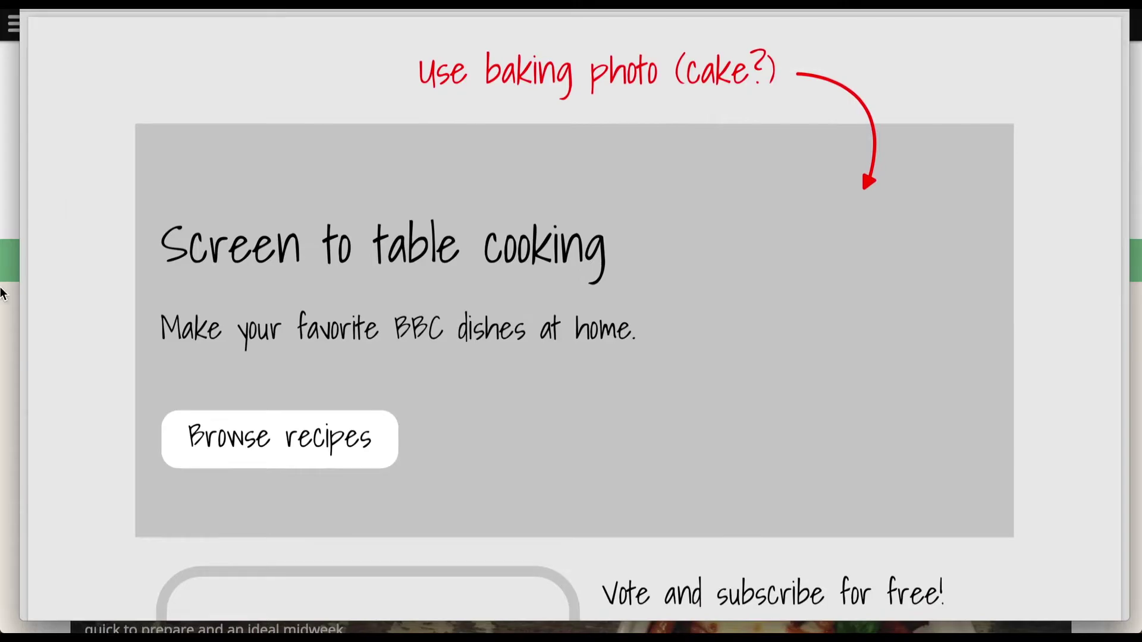
{"action": "scroll", "coordinate": [486, 241], "scroll_direction": "down", "scroll_amount": 2}
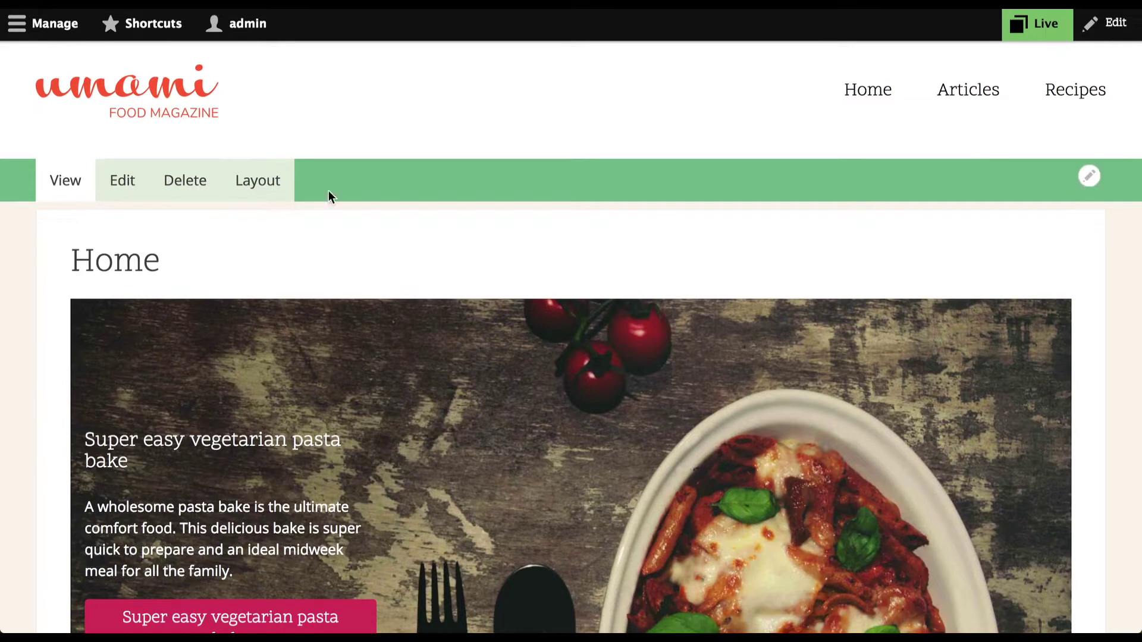
Open the home page layout editor and the banner block's configuration form.
{"action": "left_click", "coordinate": [250, 179]}
{"action": "scroll", "coordinate": [671, 334], "scroll_direction": "down", "scroll_amount": 5}
{"action": "scroll", "coordinate": [672, 334], "scroll_direction": "down", "scroll_amount": 2}
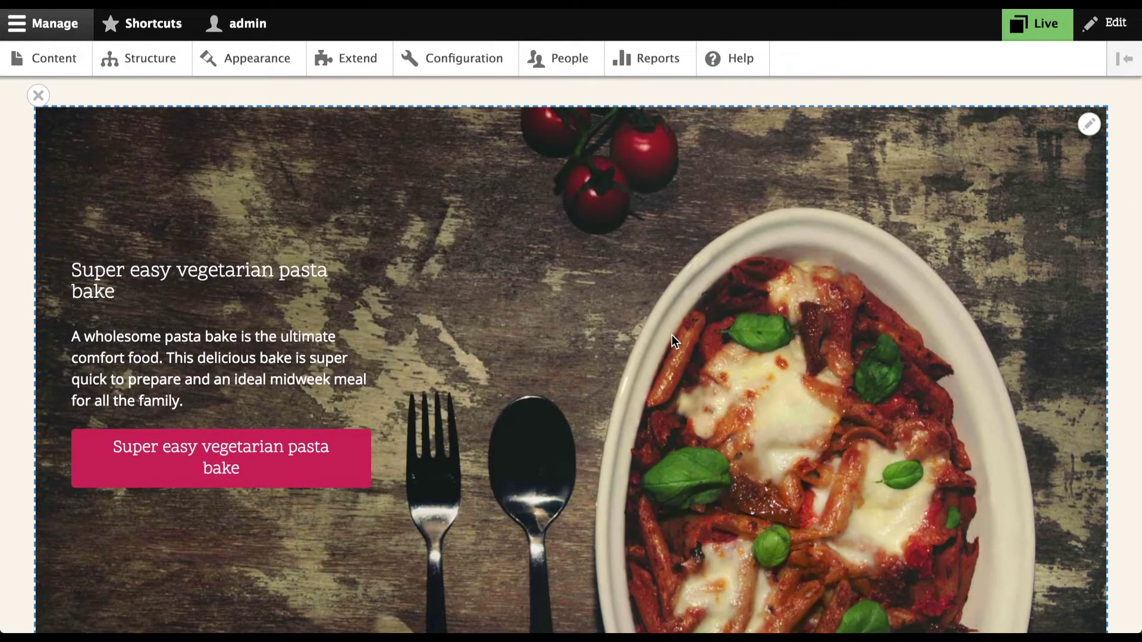
{"action": "left_click", "coordinate": [1089, 123]}
{"action": "left_click", "coordinate": [1068, 153]}
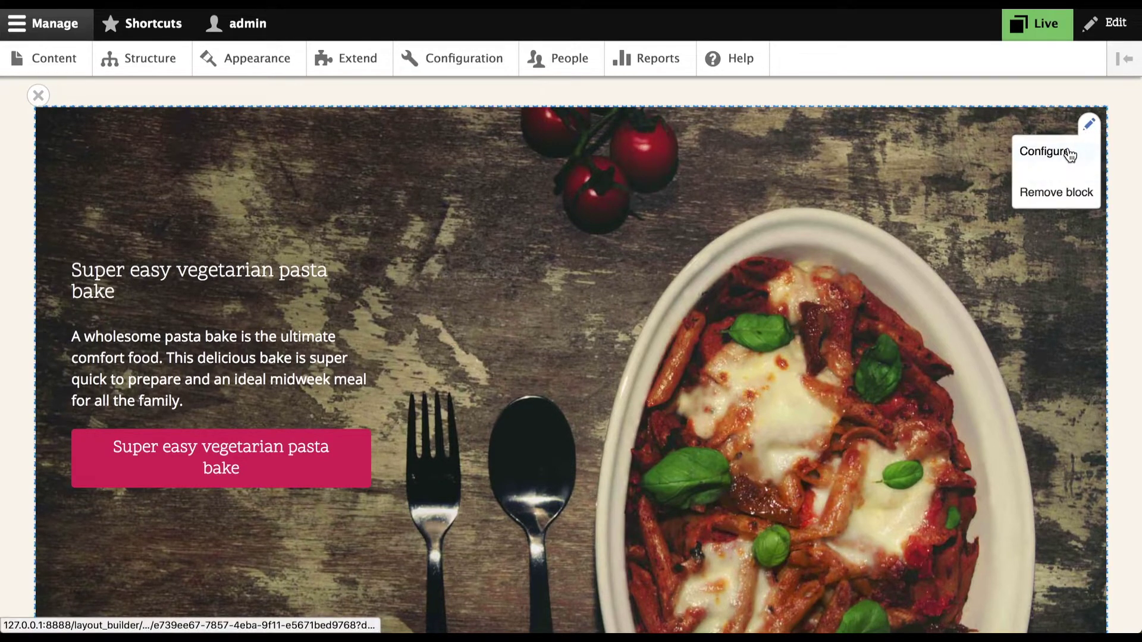
Set banner title 'Screen to table', BBC-dishes summary, /Recipes link 'Browse recipes', and remove the pasta image.
{"action": "scroll", "coordinate": [1027, 310], "scroll_direction": "down", "scroll_amount": 2}
{"action": "triple_click", "coordinate": [1017, 205]}
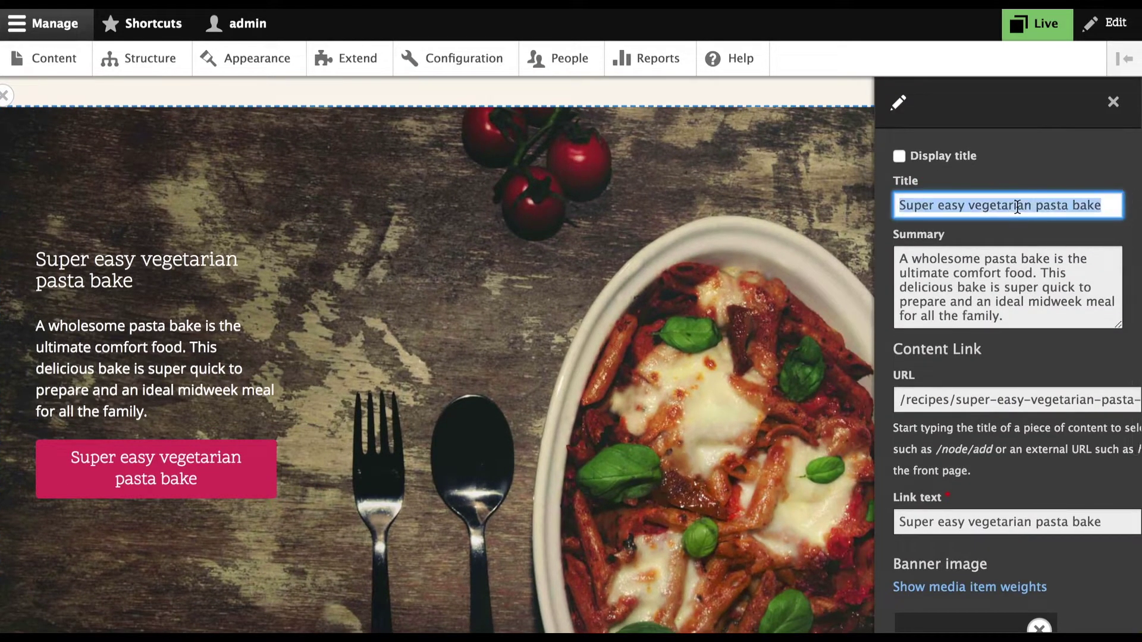
{"action": "type", "text": "Screen to table"}
{"action": "key", "text": "Tab"}
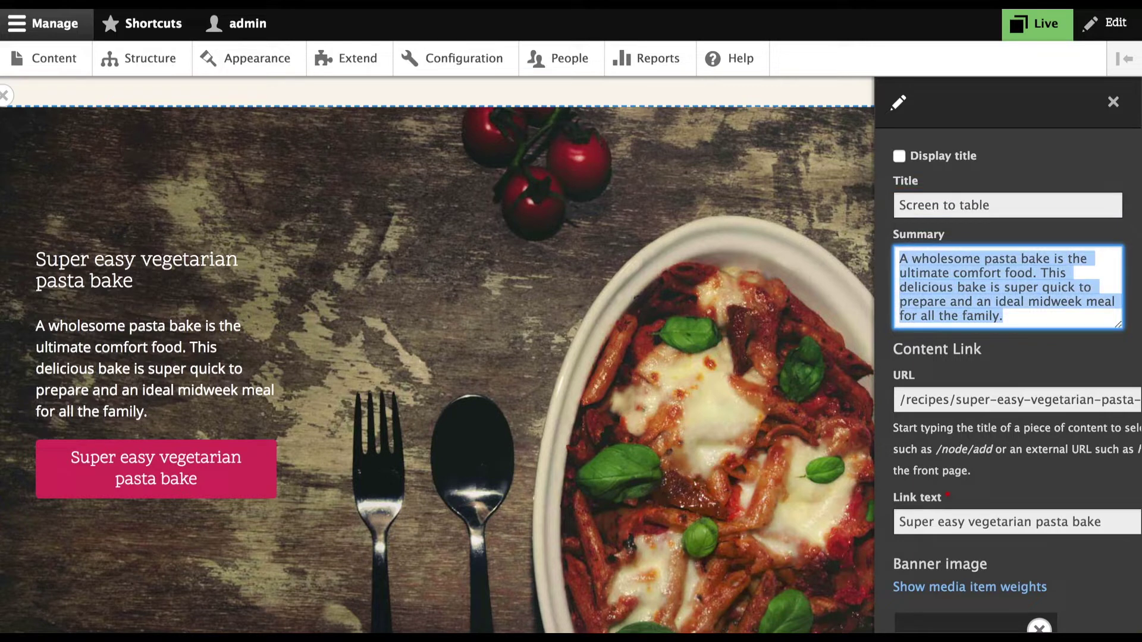
{"action": "type", "text": "Make your favorite BBC dishes a"}
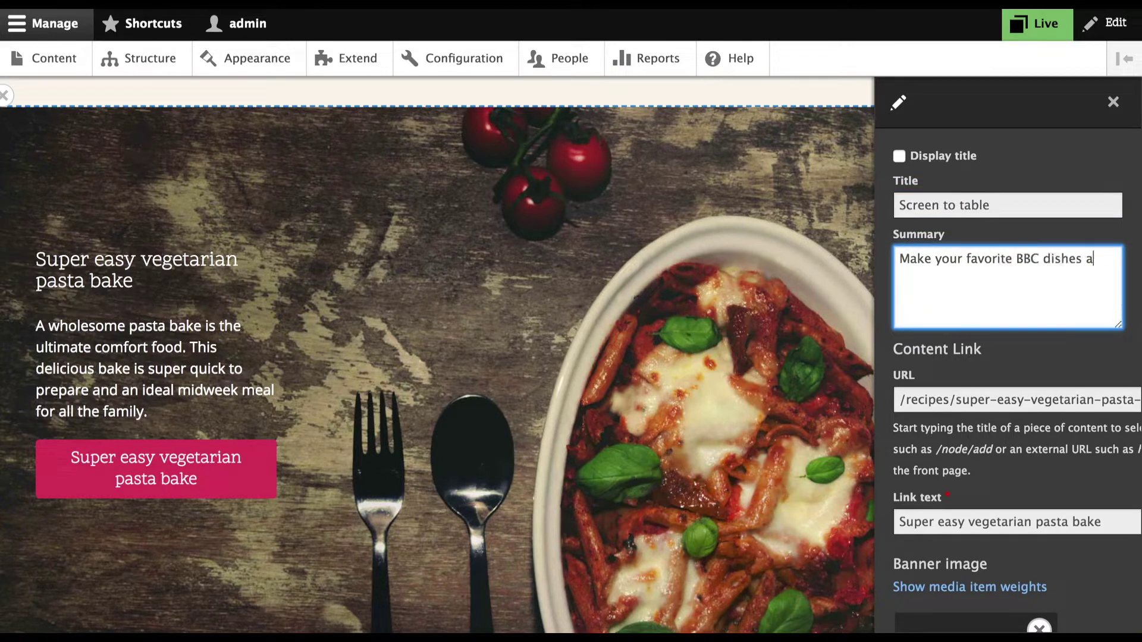
{"action": "type", "text": "t home"}
{"action": "key", "text": "Tab"}
{"action": "type", "text": "/Recipes"}
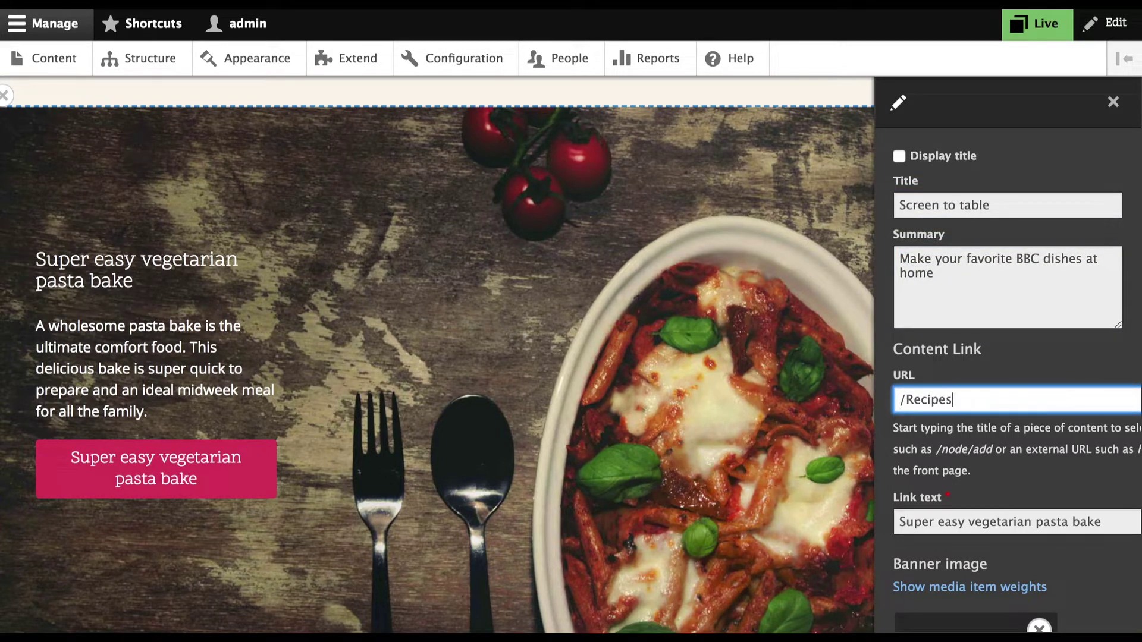
{"action": "key", "text": "Tab"}
{"action": "type", "text": "Browse recipes"}
{"action": "scroll", "coordinate": [1045, 273], "scroll_direction": "down", "scroll_amount": 5}
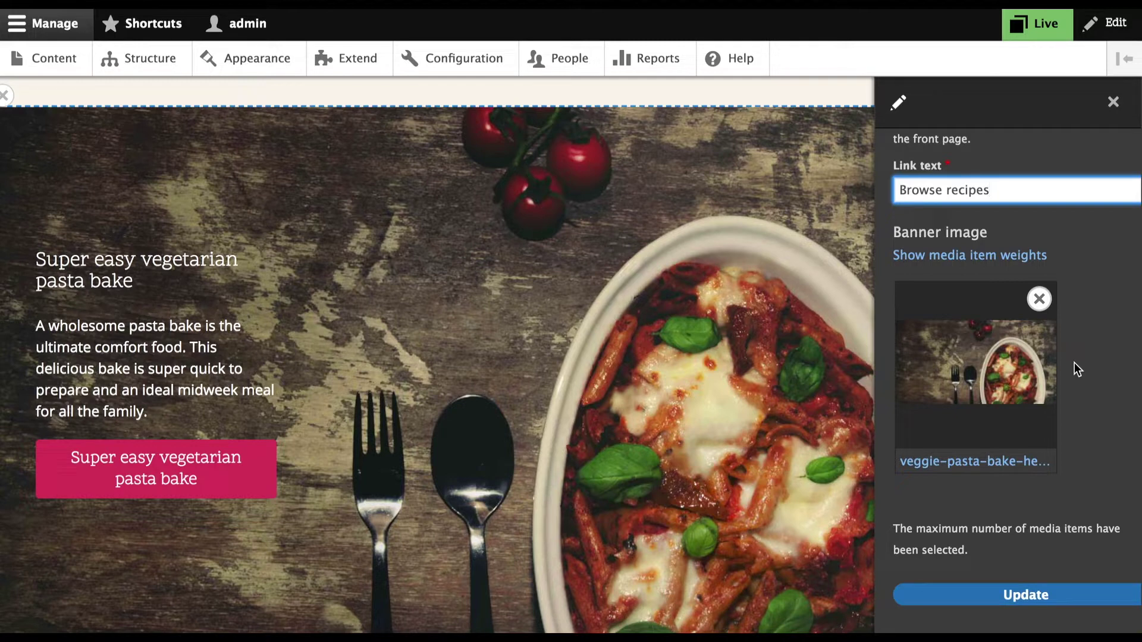
{"action": "left_click", "coordinate": [1039, 298]}
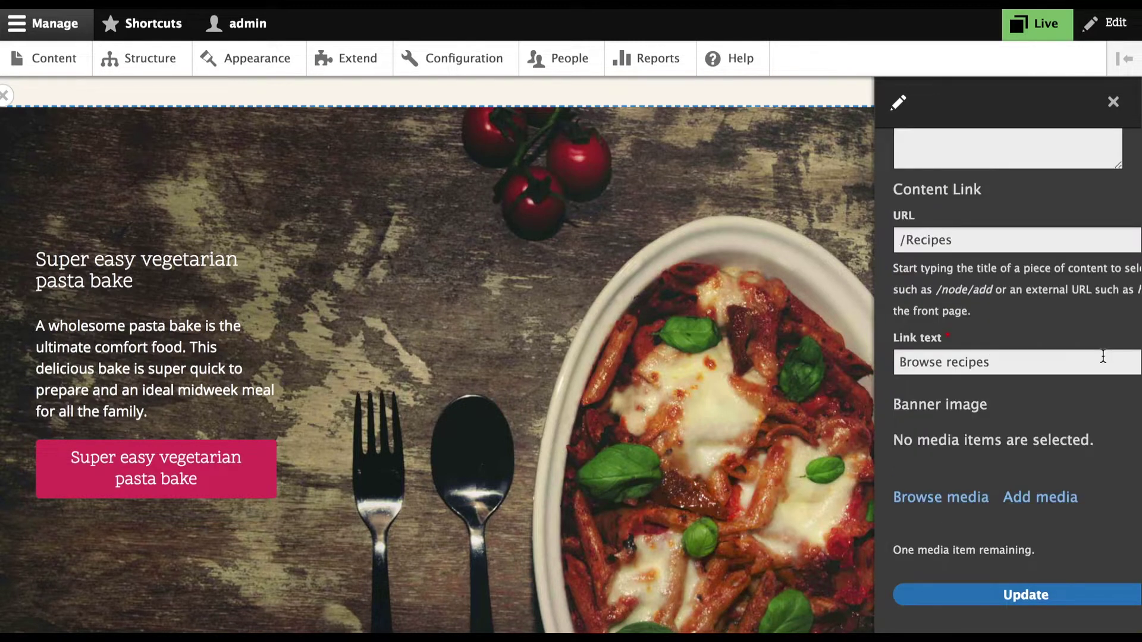
Upload cake.jpg as 'A chocolate cake' with alt text 'A picture of a chocolate cake' and update the banner.
{"action": "left_click", "coordinate": [1014, 503]}
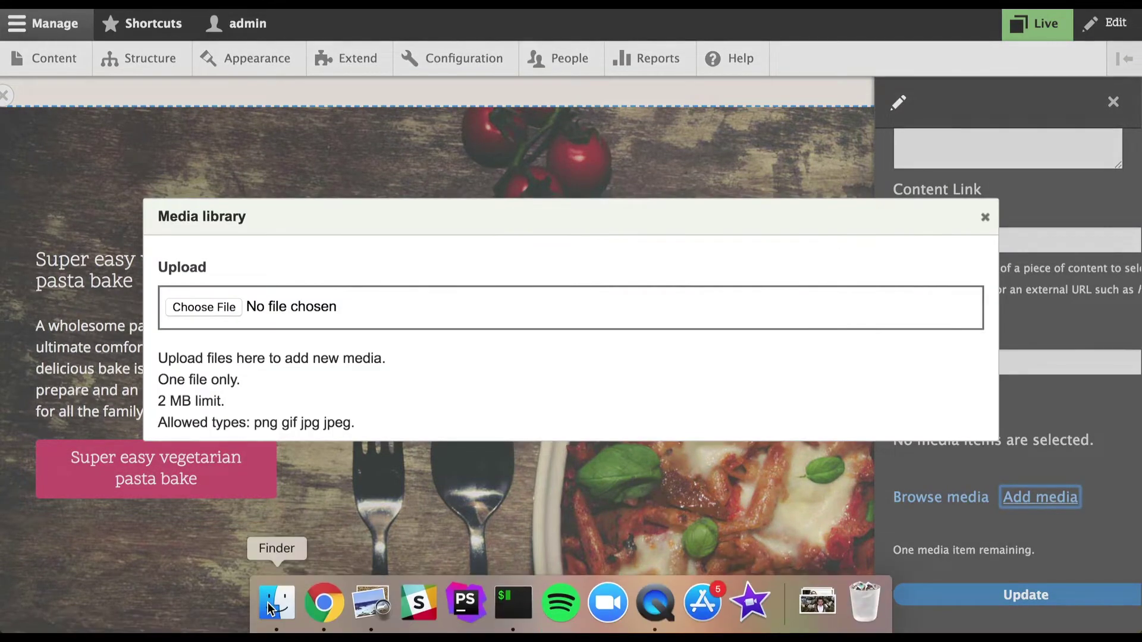
{"action": "left_click", "coordinate": [268, 605]}
{"action": "left_click_drag", "start_coordinate": [591, 357], "coordinate": [265, 308]}
{"action": "triple_click", "coordinate": [394, 252]}
{"action": "type", "text": "A chocolate cake"}
{"action": "key", "text": "Tab"}
{"action": "type", "text": "A pictu"}
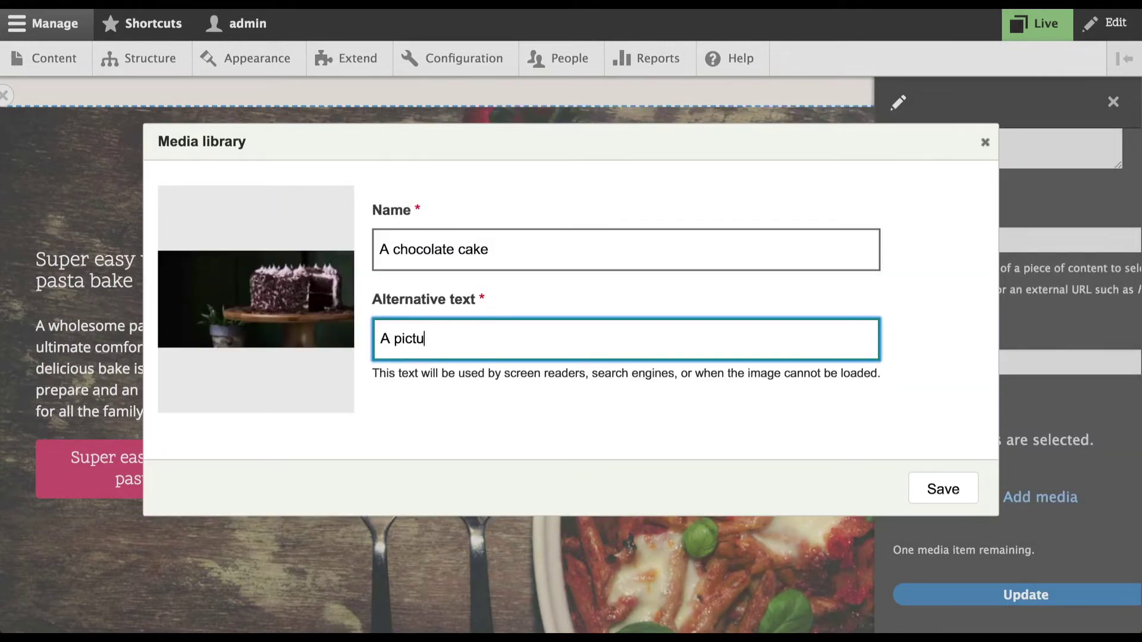
{"action": "type", "text": "re of a chocolate cake"}
{"action": "left_click", "coordinate": [949, 488]}
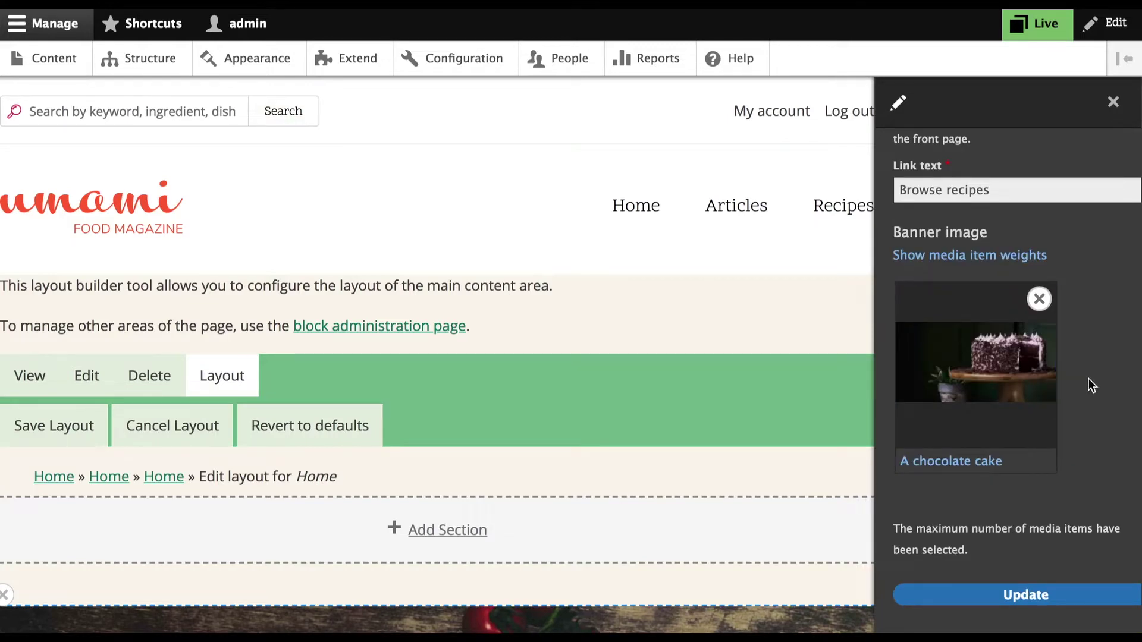
{"action": "left_click", "coordinate": [1010, 601]}
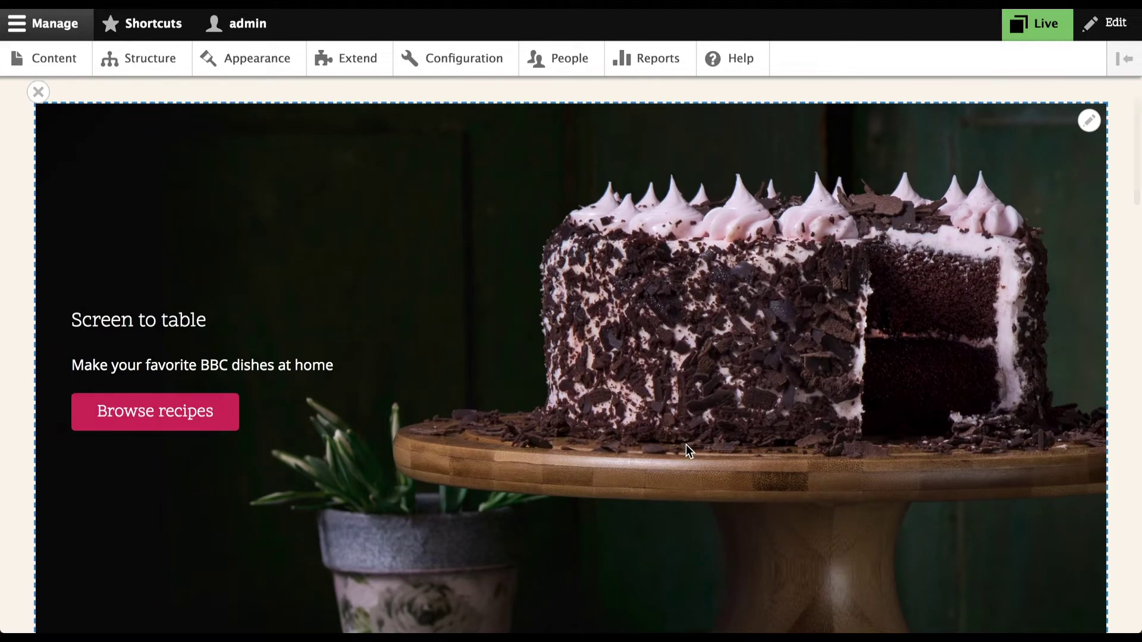
Add a two-column section below the cake banner and begin adding a block to its left column.
{"action": "scroll", "coordinate": [686, 444], "scroll_direction": "down", "scroll_amount": 5}
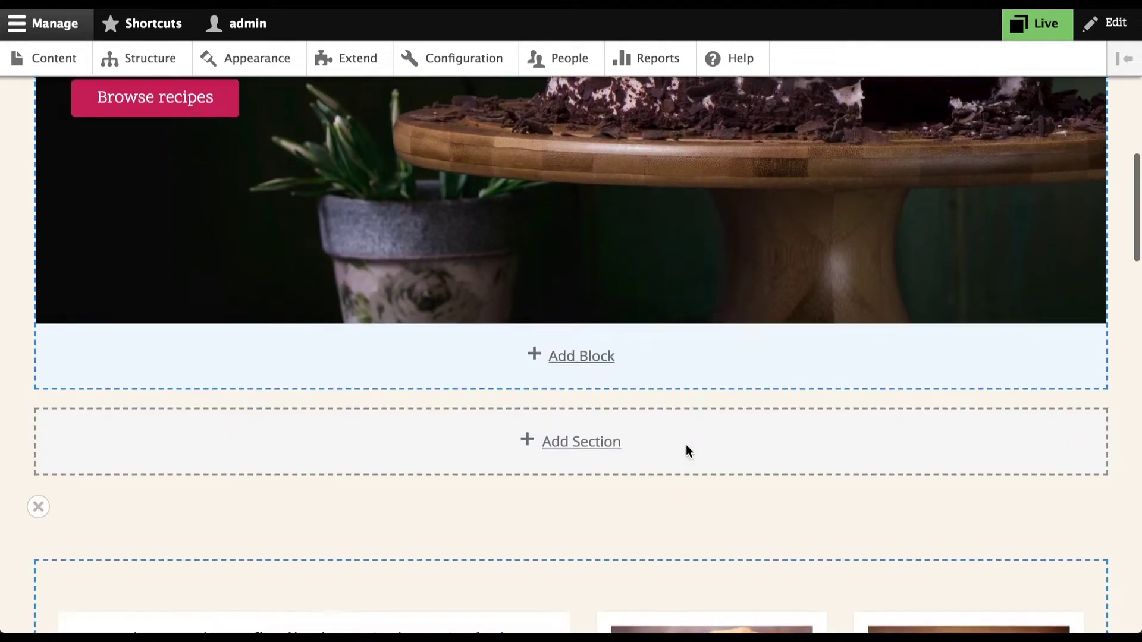
{"action": "scroll", "coordinate": [686, 450], "scroll_direction": "down", "scroll_amount": 2}
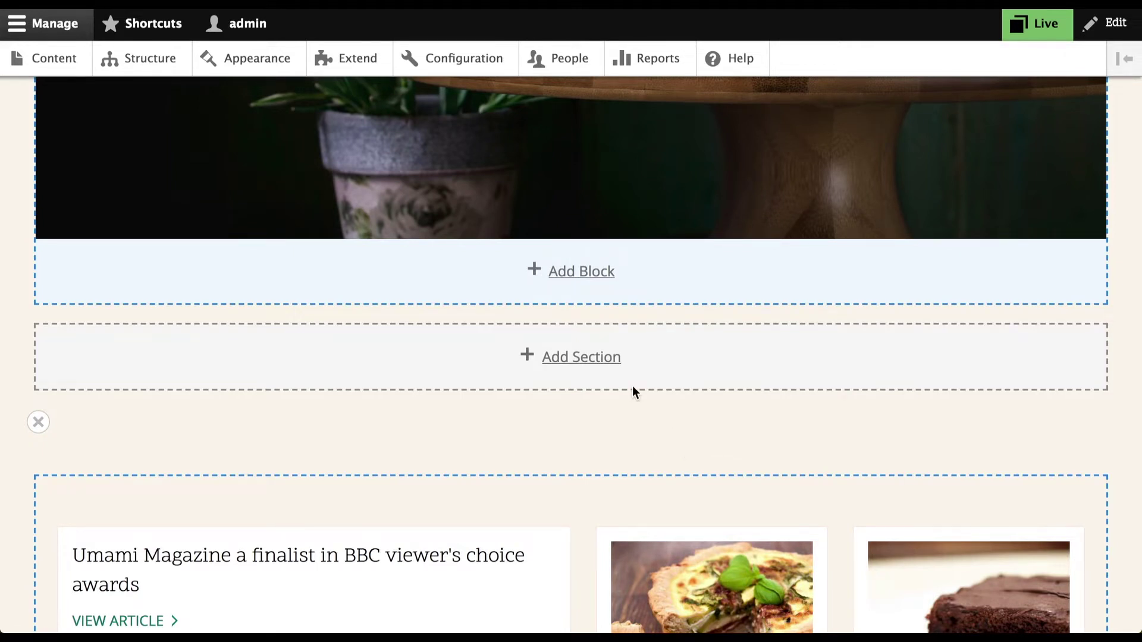
{"action": "left_click", "coordinate": [567, 357]}
{"action": "left_click", "coordinate": [896, 294]}
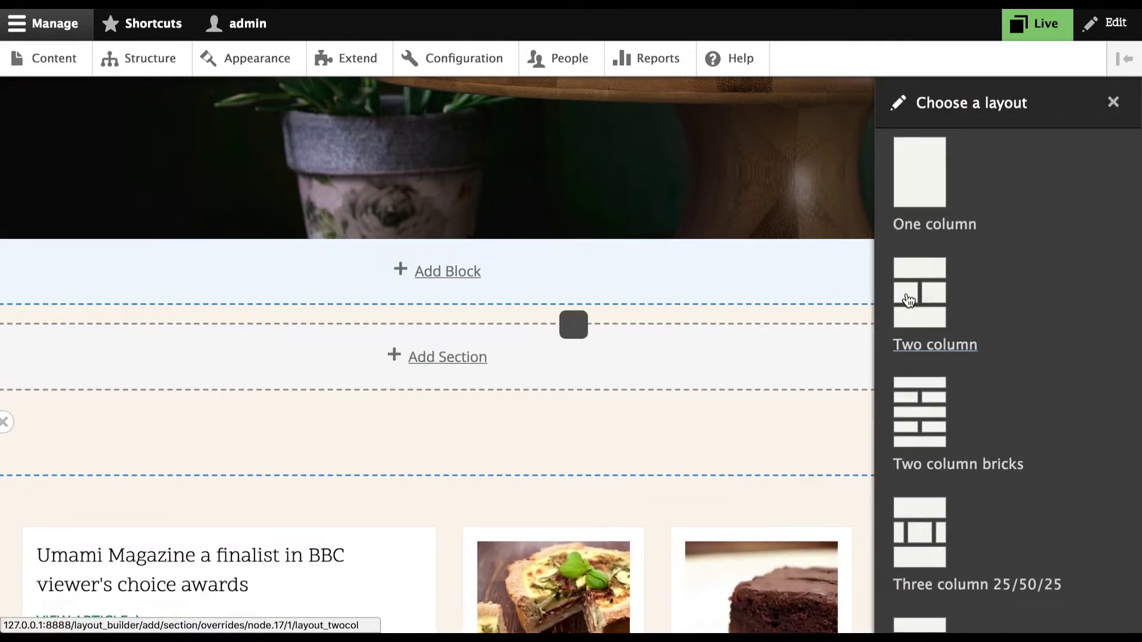
{"action": "scroll", "coordinate": [447, 389], "scroll_direction": "down", "scroll_amount": 3}
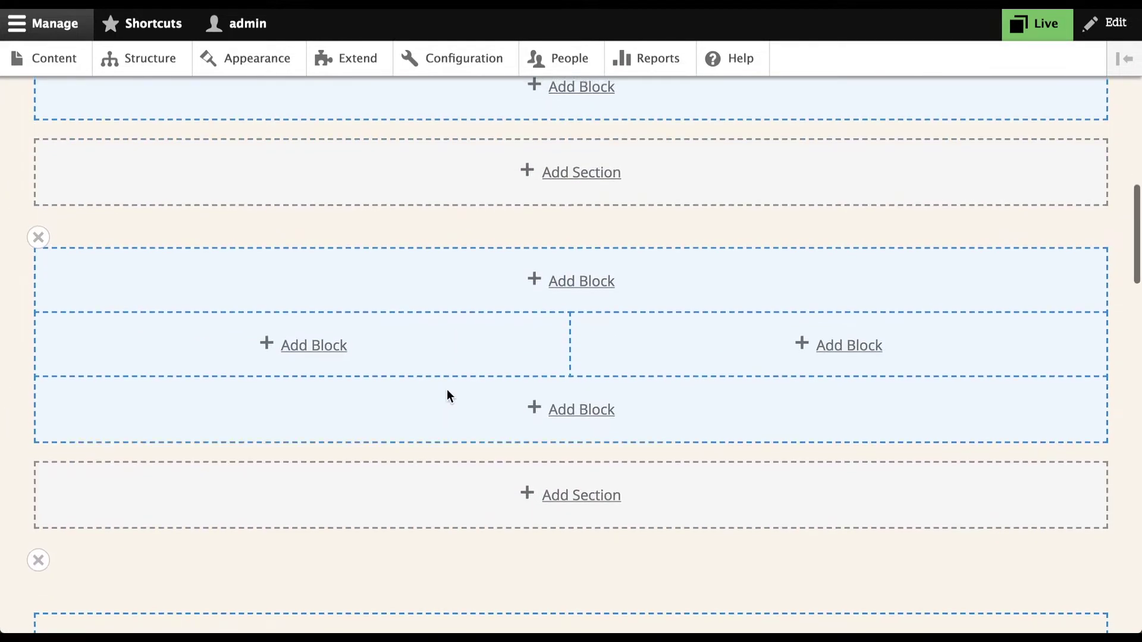
{"action": "left_click", "coordinate": [342, 342]}
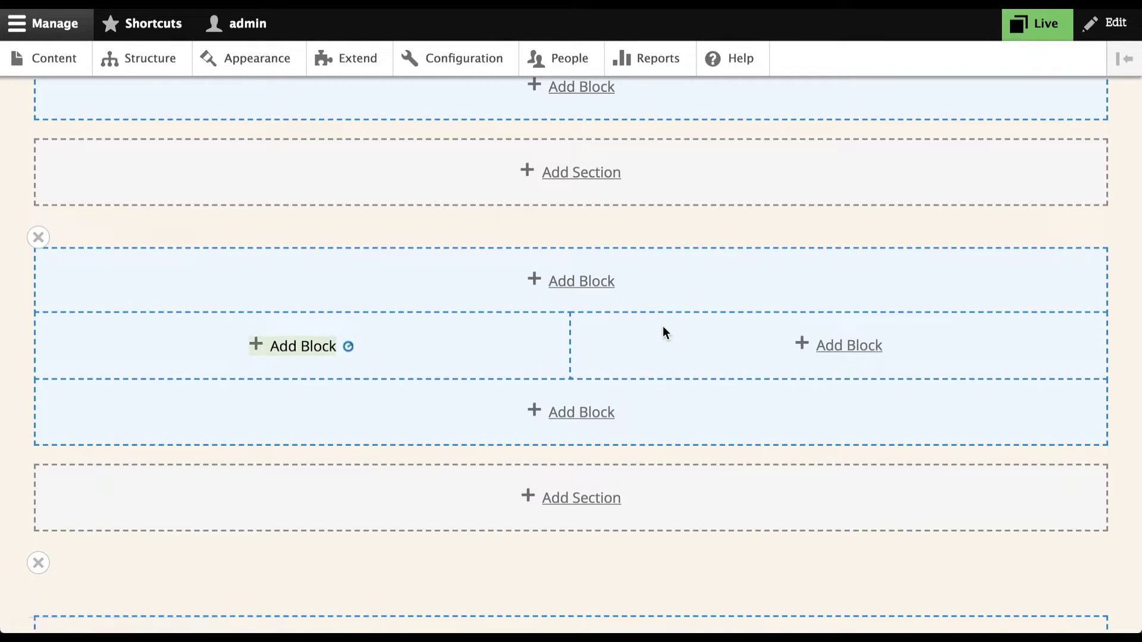
{"action": "scroll", "coordinate": [994, 369], "scroll_direction": "down", "scroll_amount": 10}
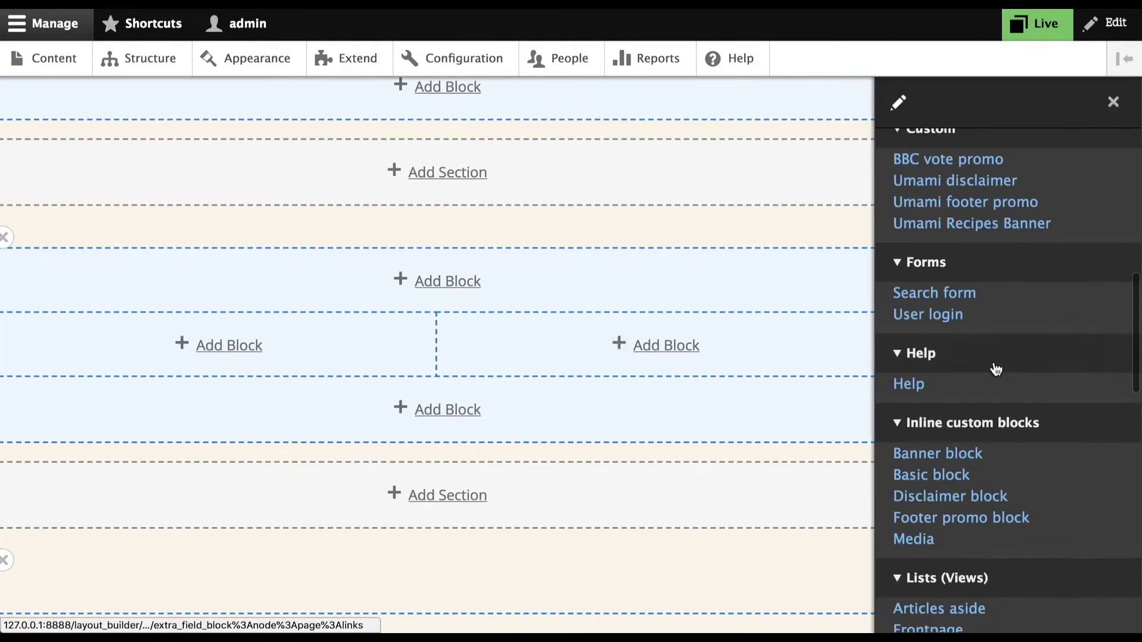
Choose a Media block and select the Yorkshire puddings remote video from the filtered media library.
{"action": "left_click", "coordinate": [916, 425]}
{"action": "left_click", "coordinate": [936, 395]}
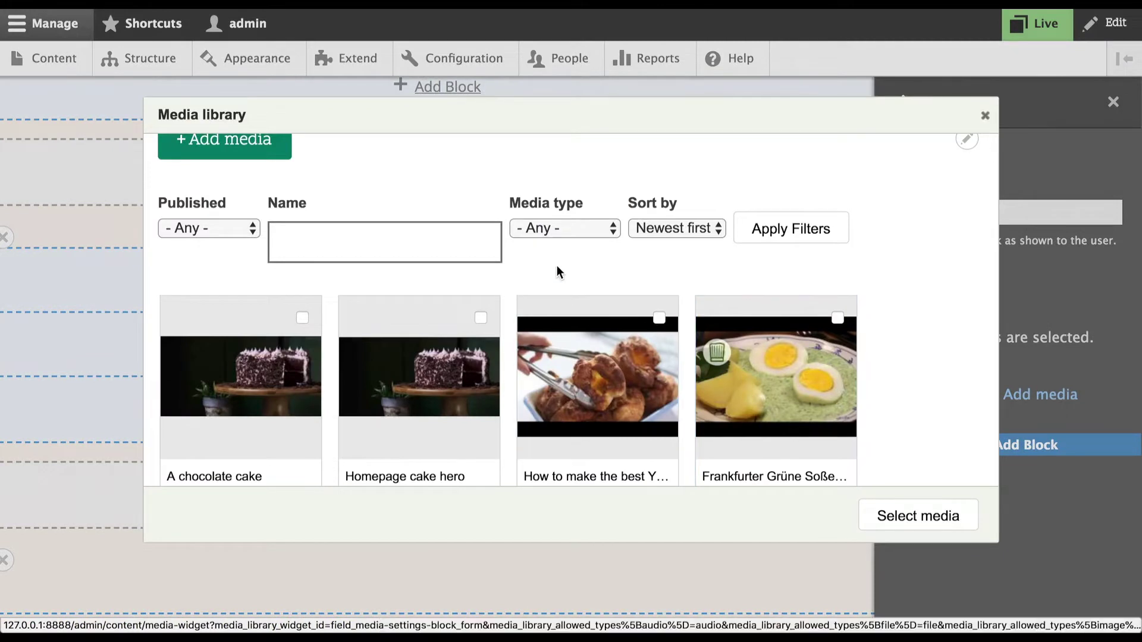
{"action": "left_click", "coordinate": [613, 229]}
{"action": "left_click", "coordinate": [584, 305]}
{"action": "left_click", "coordinate": [770, 238]}
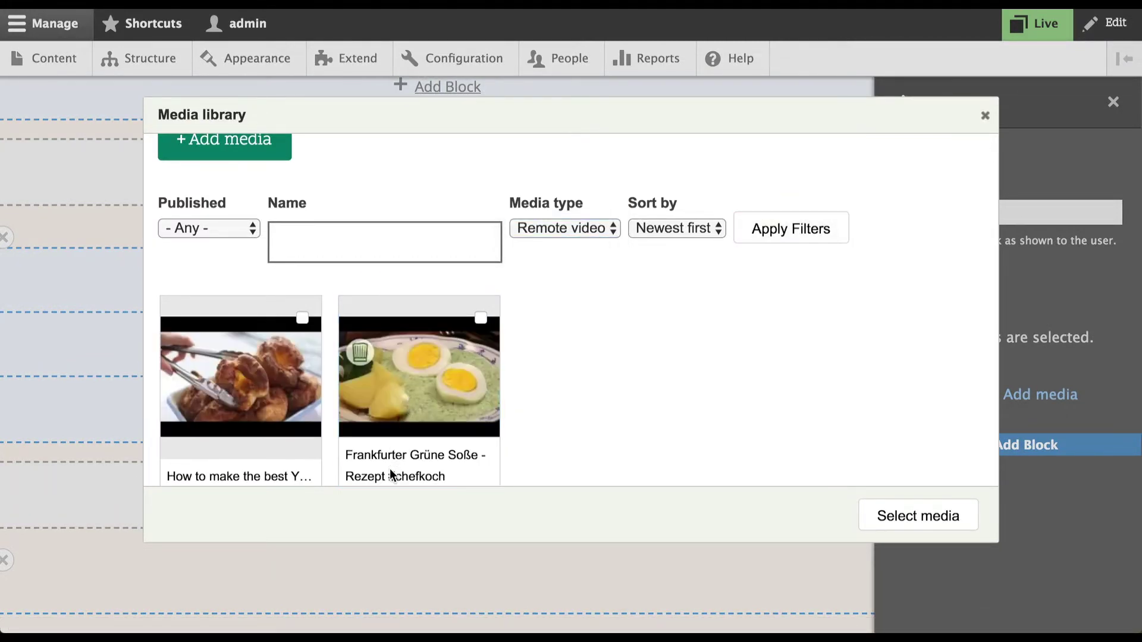
{"action": "left_click", "coordinate": [288, 387]}
{"action": "left_click", "coordinate": [915, 515]}
Title the block 'Homepage', hide its displayed title, and place it in the left column.
{"action": "left_click", "coordinate": [997, 212]}
{"action": "type", "text": "Homepage"}
{"action": "left_click", "coordinate": [898, 273]}
{"action": "scroll", "coordinate": [1011, 570], "scroll_direction": "down", "scroll_amount": 1}
{"action": "left_click", "coordinate": [1014, 594]}
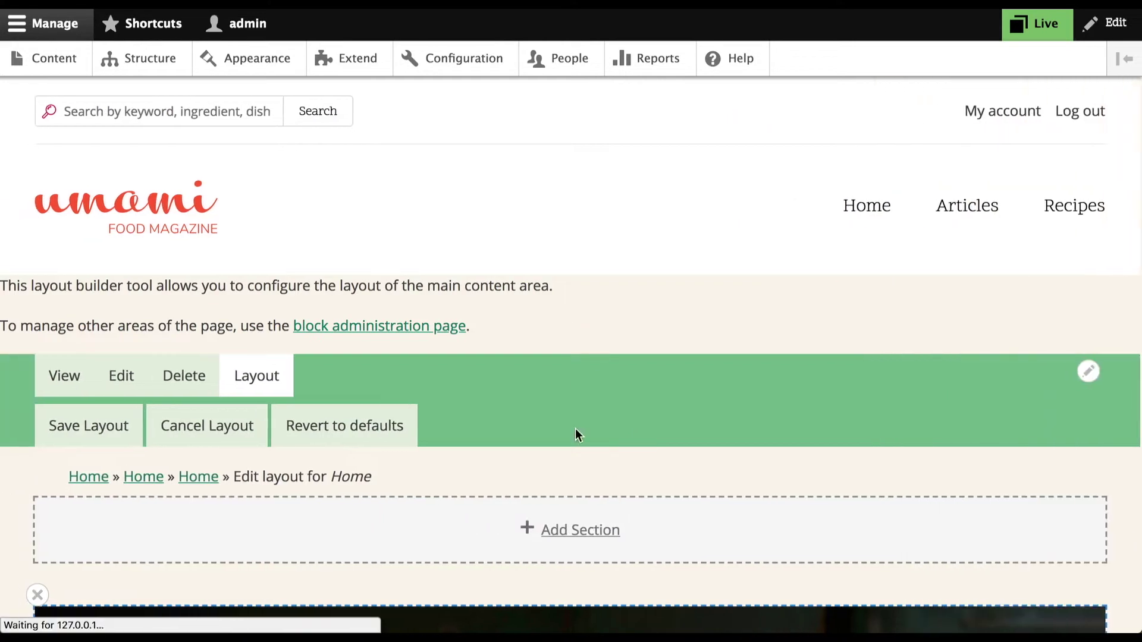
Add the BBC vote promo block to the right column with its title hidden.
{"action": "scroll", "coordinate": [576, 434], "scroll_direction": "down", "scroll_amount": 10}
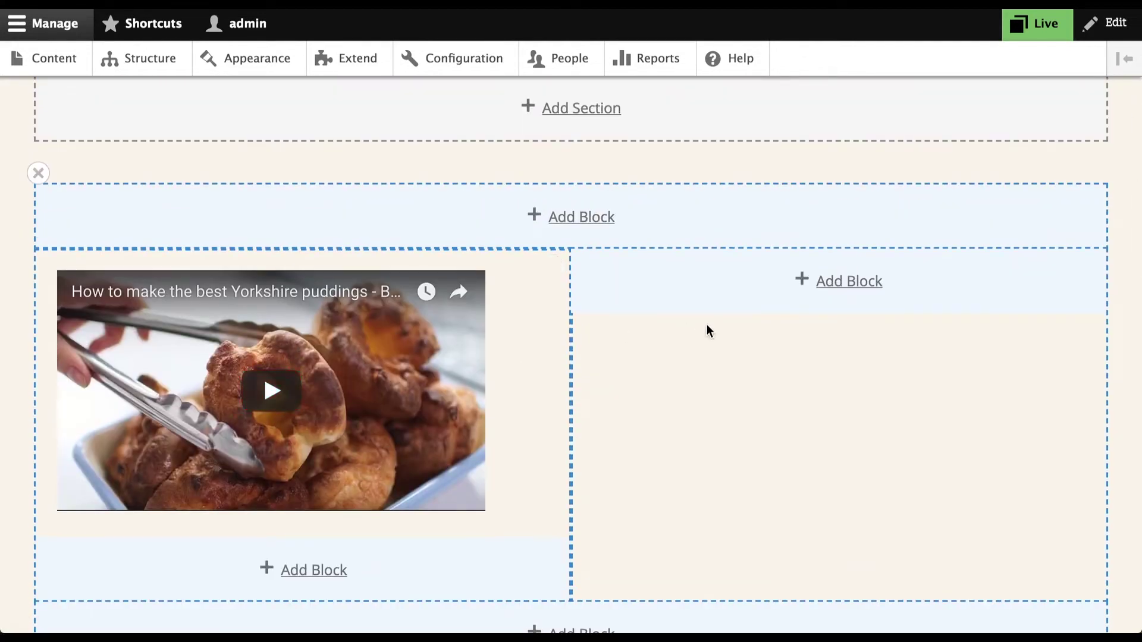
{"action": "left_click", "coordinate": [830, 284]}
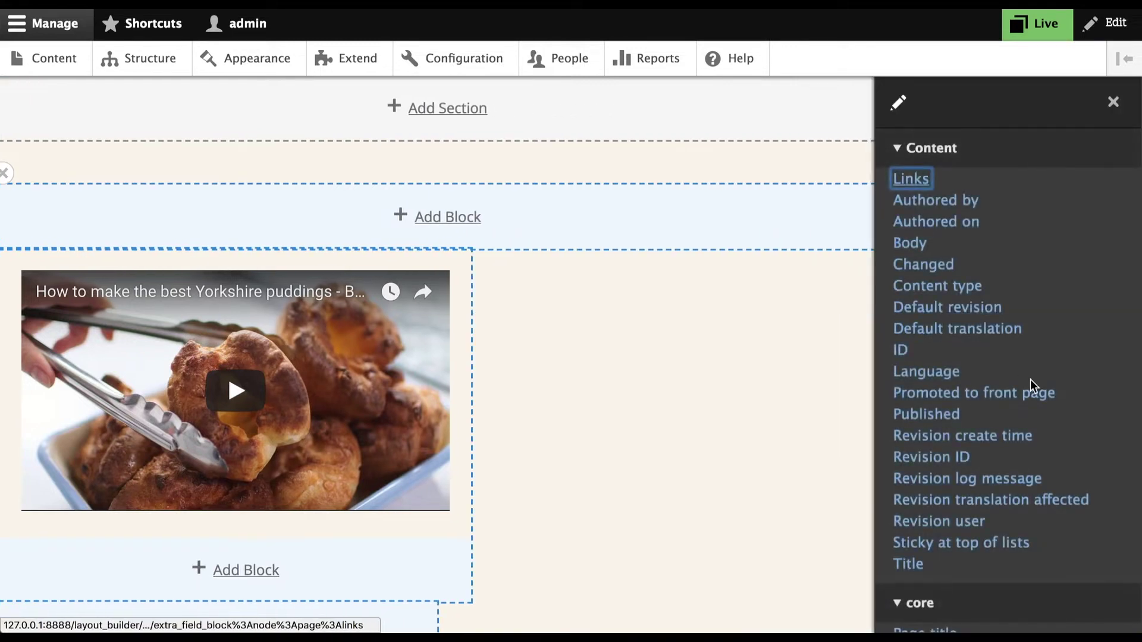
{"action": "scroll", "coordinate": [1033, 383], "scroll_direction": "down", "scroll_amount": 10}
{"action": "left_click", "coordinate": [981, 171]}
{"action": "left_click", "coordinate": [936, 247]}
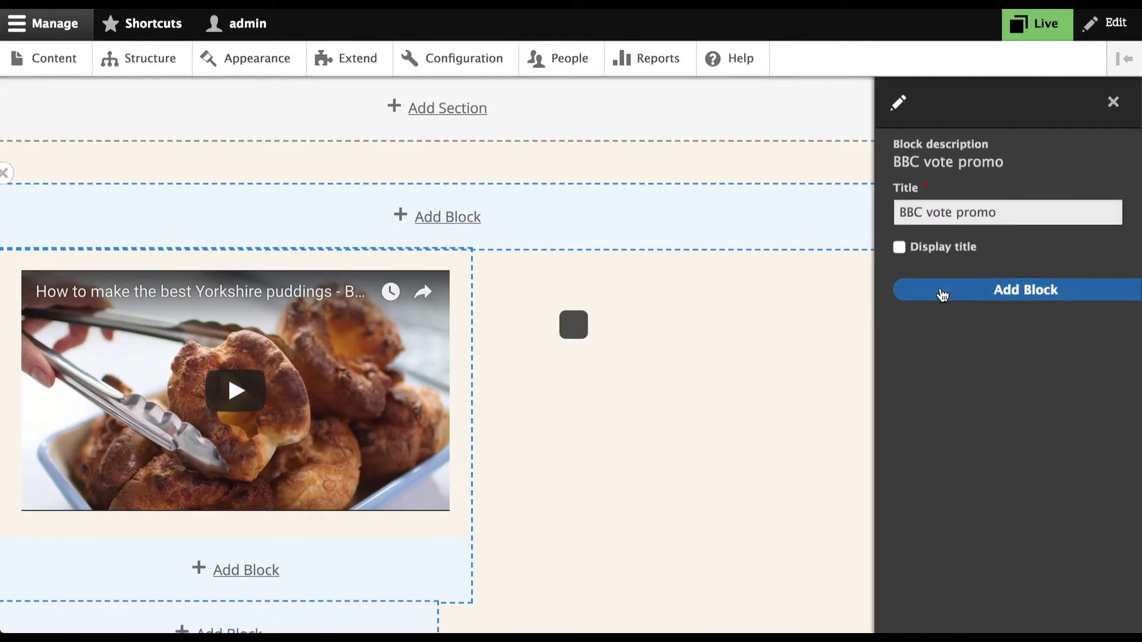
{"action": "left_click", "coordinate": [943, 290]}
Swap the vote promo to the left and the video to the right, then save the layout.
{"action": "scroll", "coordinate": [667, 355], "scroll_direction": "down", "scroll_amount": 1}
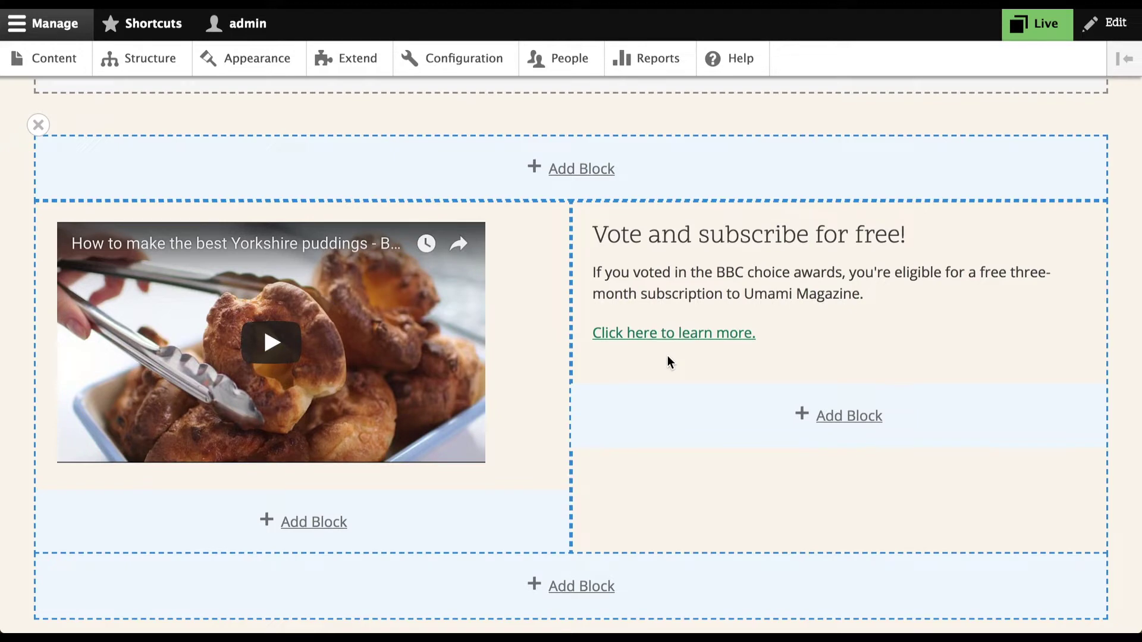
{"action": "left_click_drag", "start_coordinate": [840, 314], "coordinate": [259, 501]}
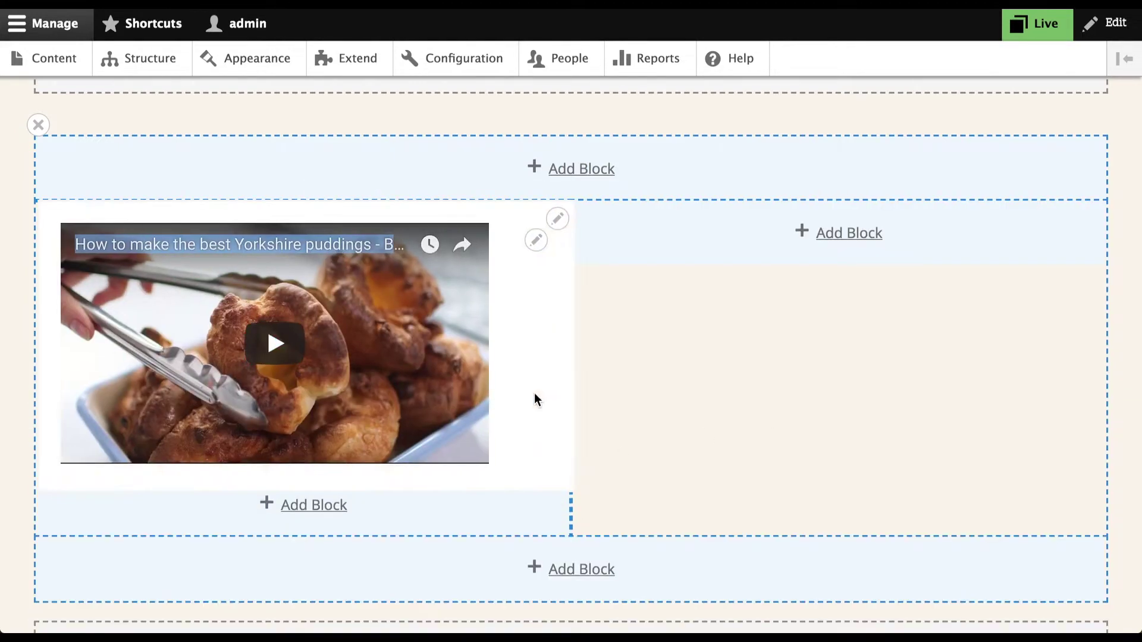
{"action": "left_click_drag", "start_coordinate": [534, 392], "coordinate": [872, 311]}
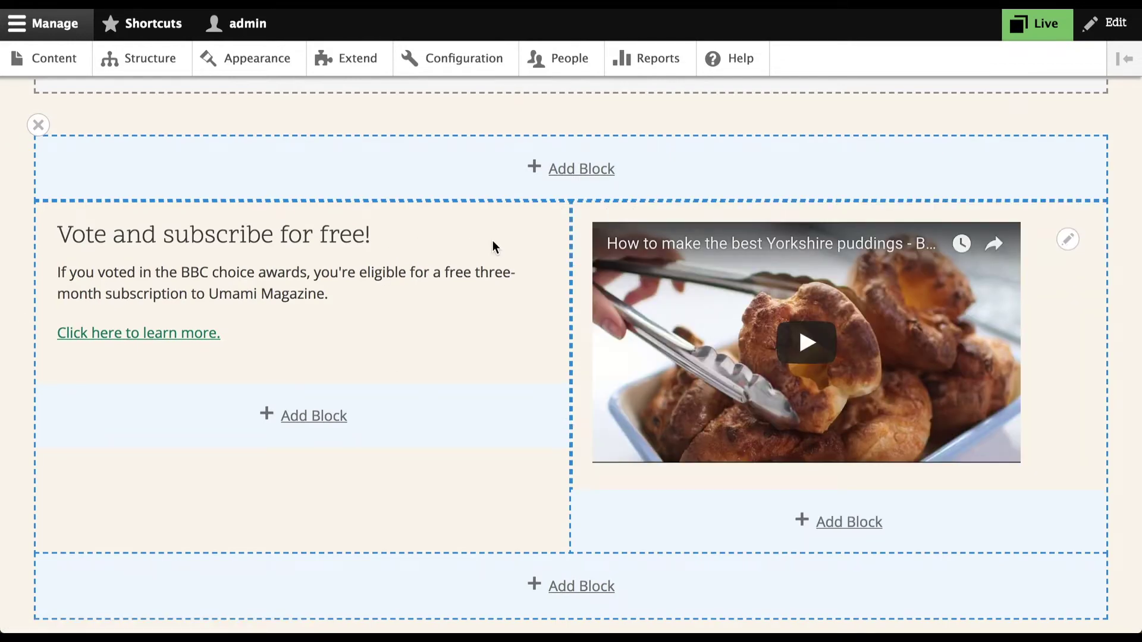
{"action": "scroll", "coordinate": [477, 334], "scroll_direction": "up", "scroll_amount": 15}
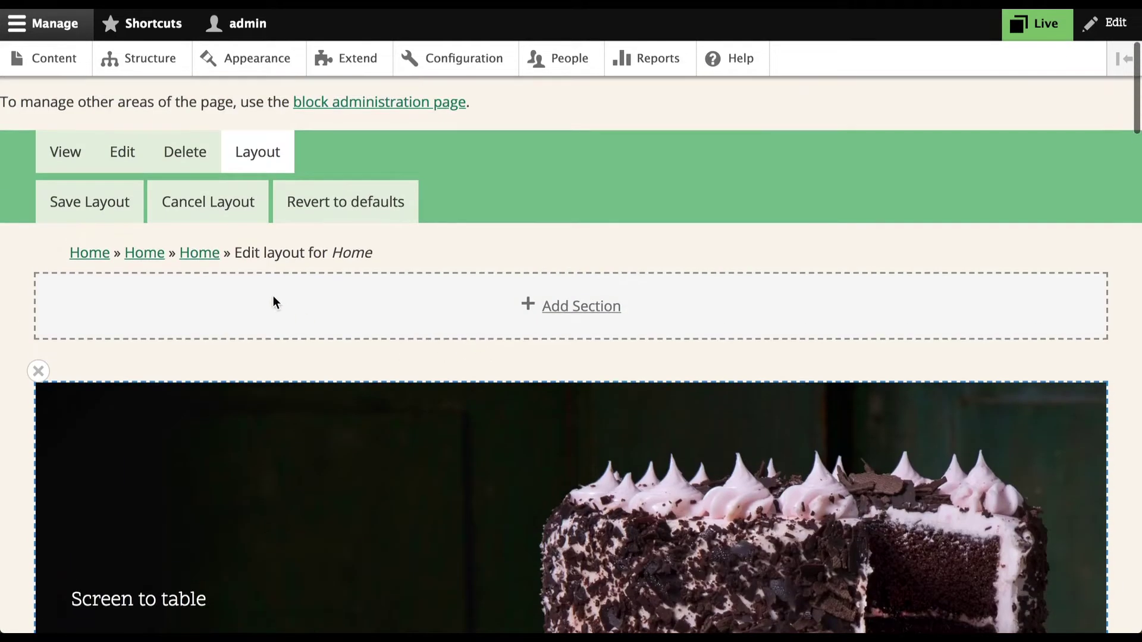
{"action": "left_click", "coordinate": [112, 208]}
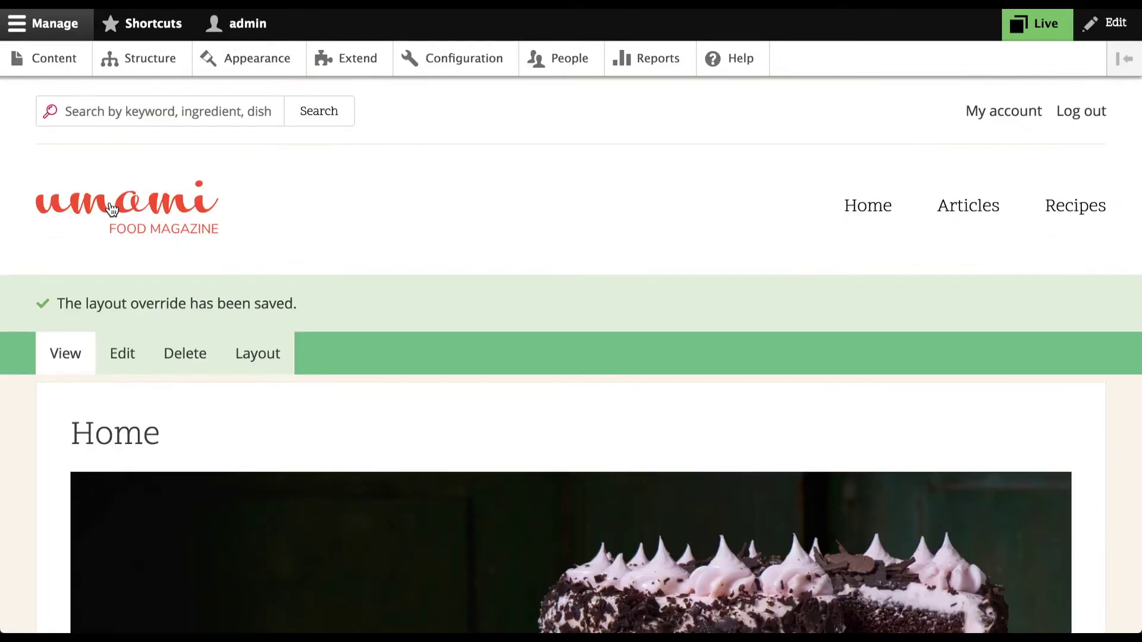
{"action": "scroll", "coordinate": [542, 301], "scroll_direction": "down", "scroll_amount": 10}
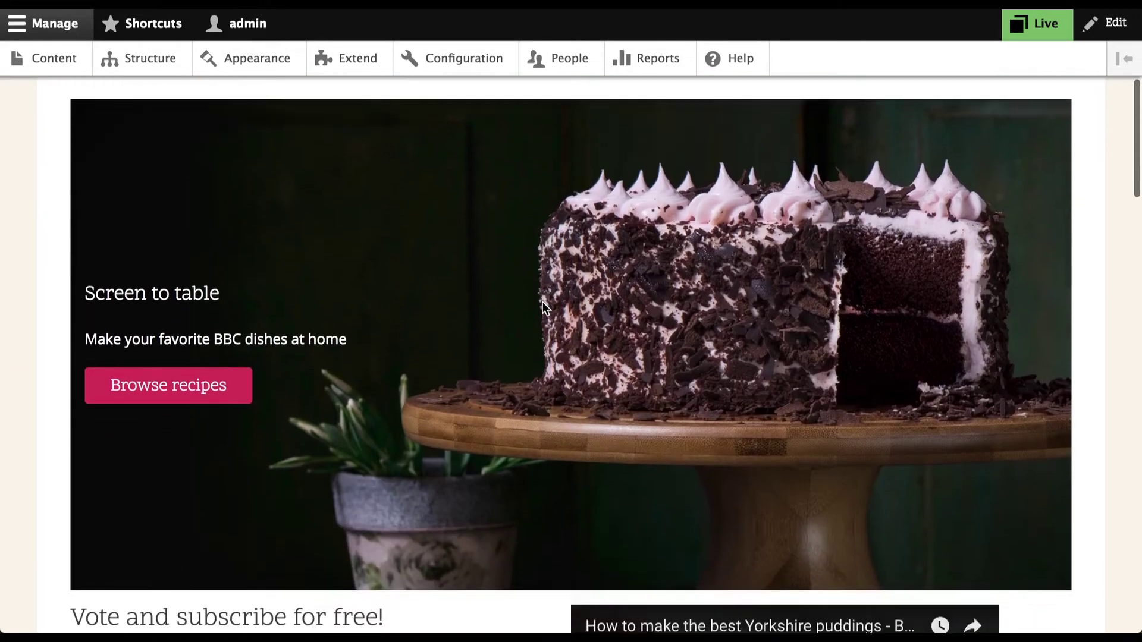
{"action": "scroll", "coordinate": [542, 302], "scroll_direction": "down", "scroll_amount": 2}
{"action": "scroll", "coordinate": [542, 302], "scroll_direction": "down", "scroll_amount": 4}
{"action": "scroll", "coordinate": [543, 302], "scroll_direction": "down", "scroll_amount": 2}
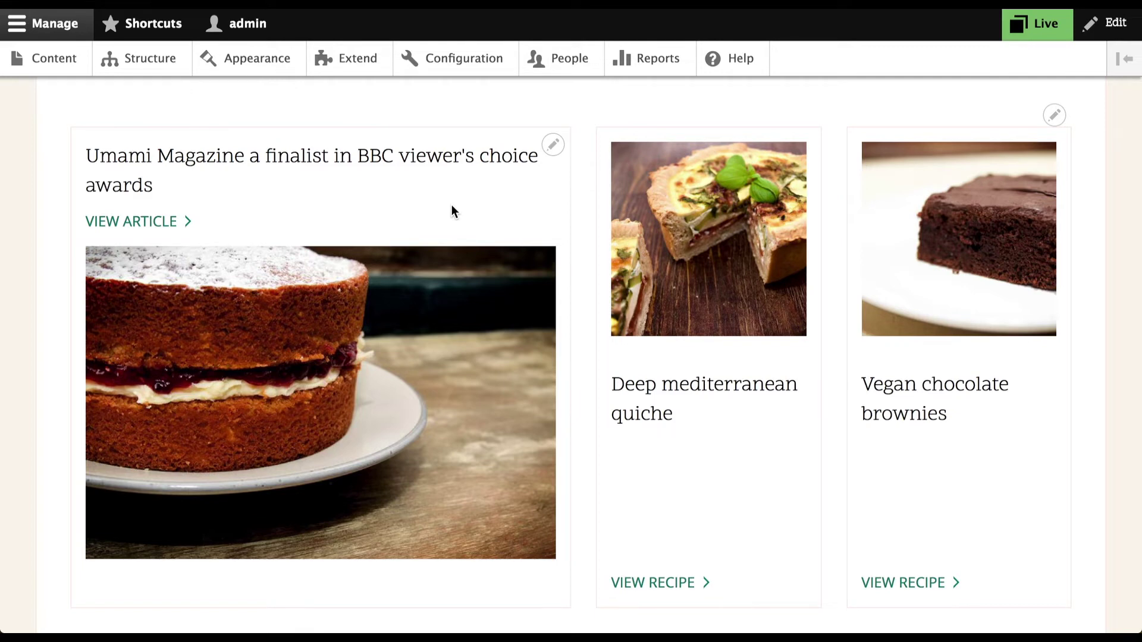
{"action": "left_click", "coordinate": [1022, 25]}
Activate the Stage workspace and open the BBC viewer's choice awards finalist article for editing.
{"action": "left_click", "coordinate": [674, 117]}
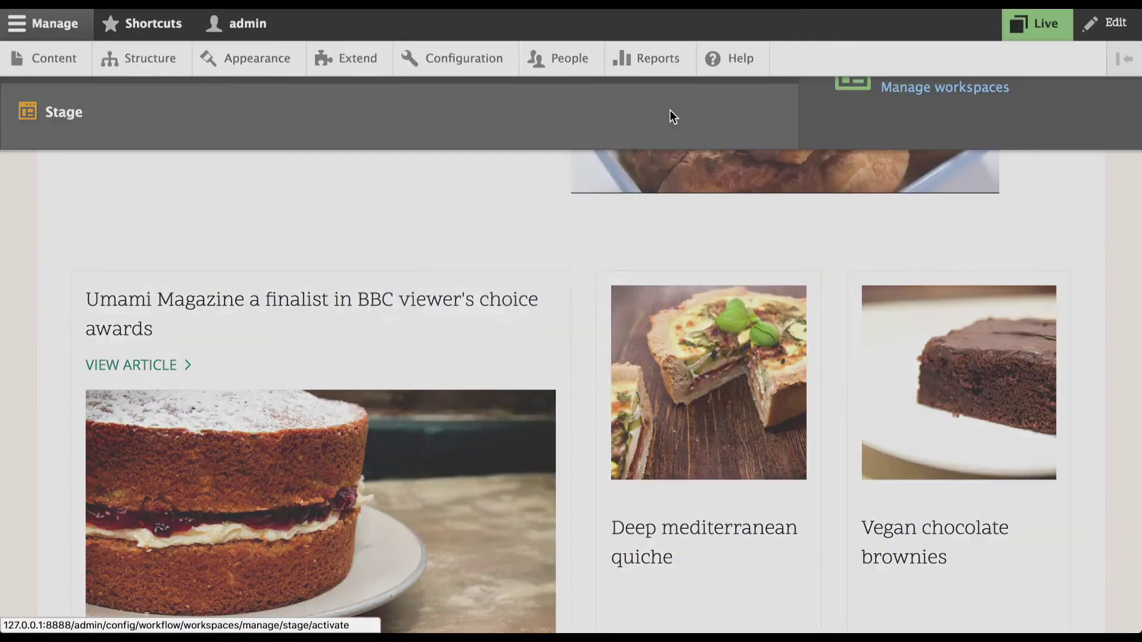
{"action": "left_click", "coordinate": [629, 355]}
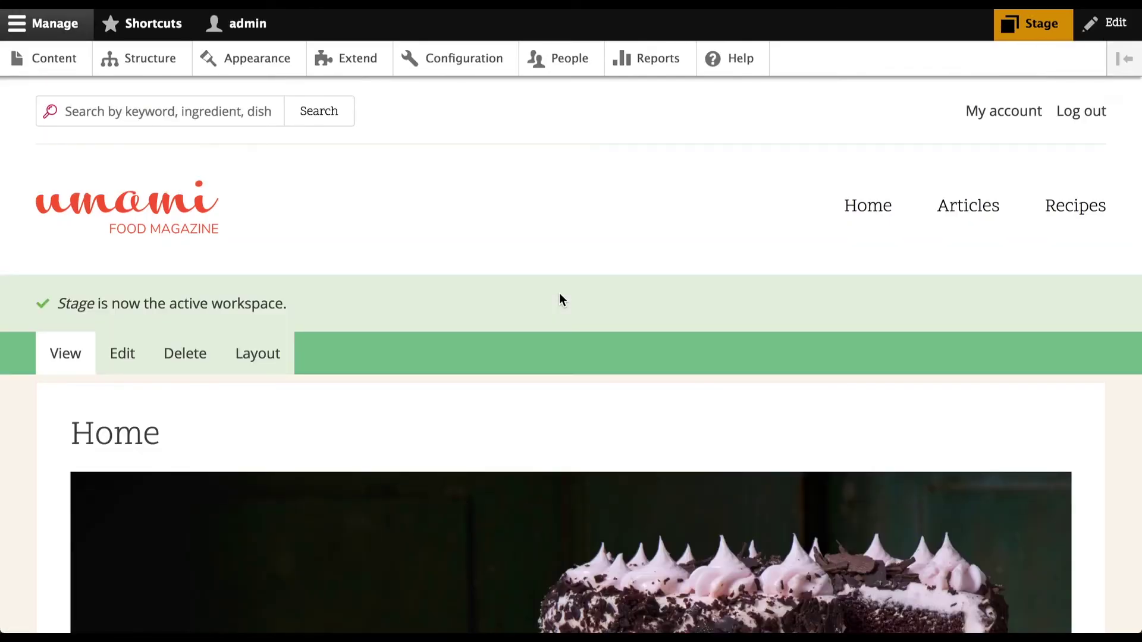
{"action": "scroll", "coordinate": [560, 298], "scroll_direction": "down", "scroll_amount": 10}
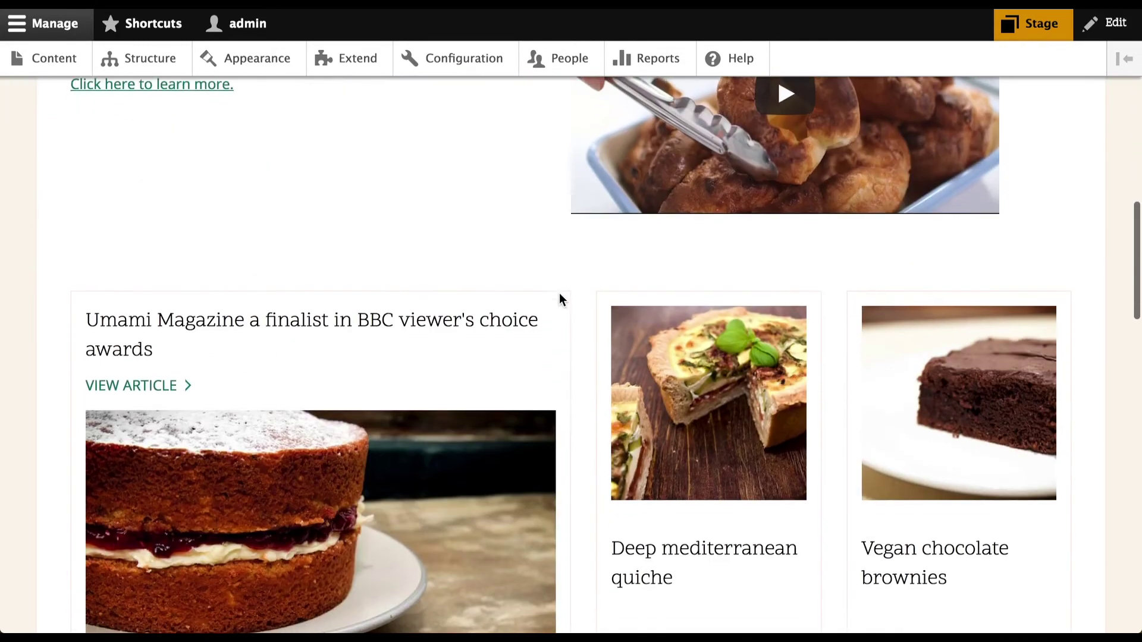
{"action": "scroll", "coordinate": [559, 295], "scroll_direction": "down", "scroll_amount": 2}
{"action": "left_click", "coordinate": [431, 230]}
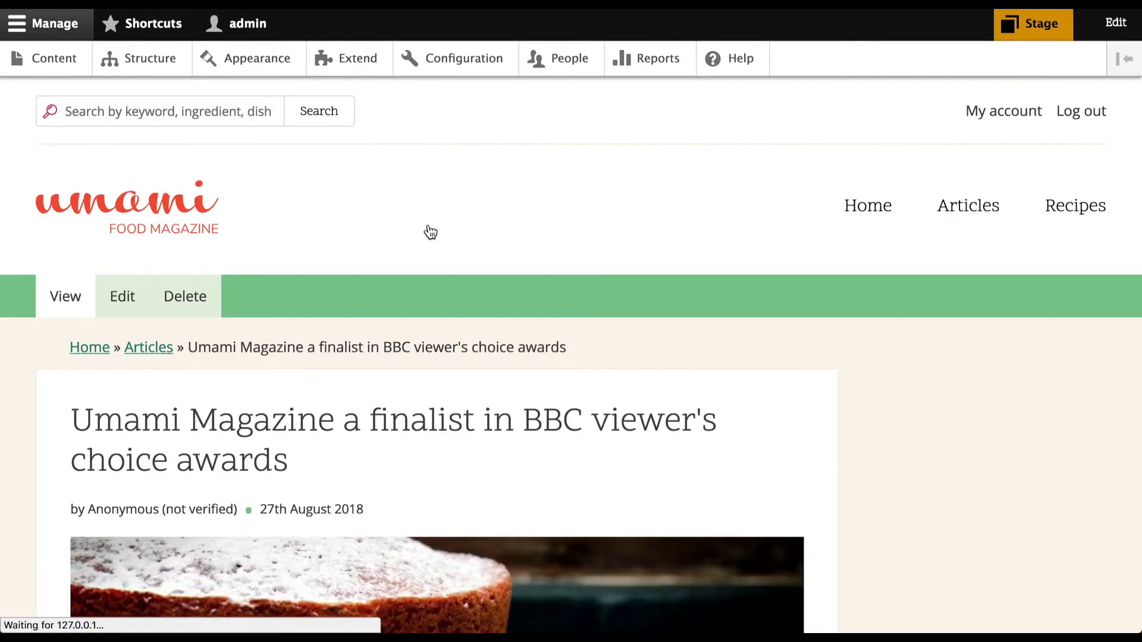
{"action": "left_click", "coordinate": [142, 312]}
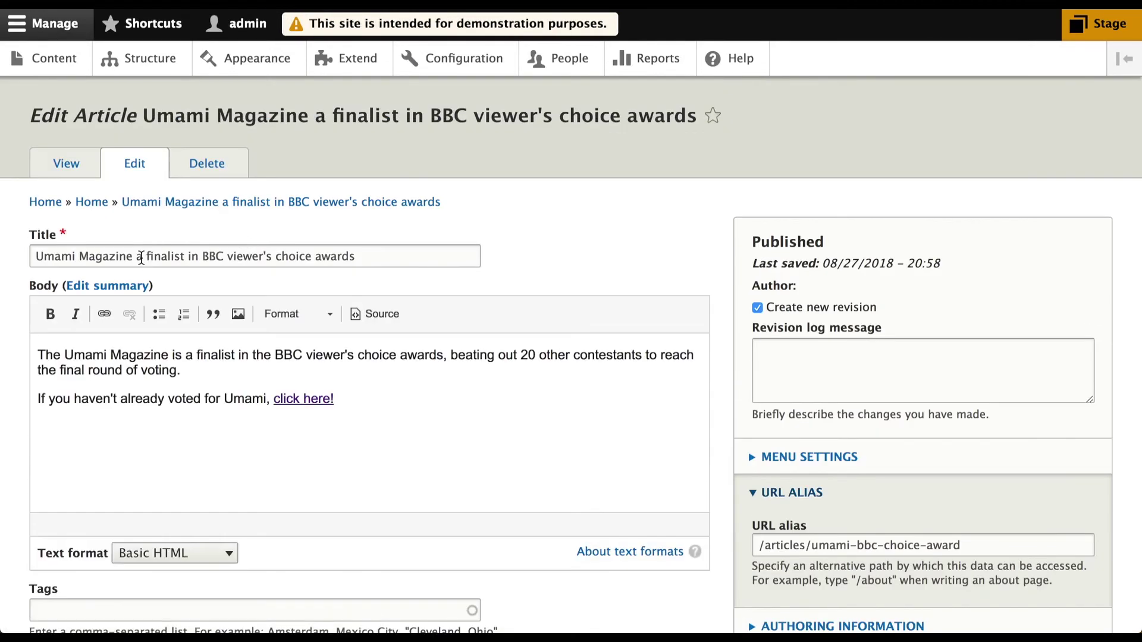
Change the article title to 'Umami Magazine wins BBC viewer's choice award'.
{"action": "left_click", "coordinate": [135, 258]}
{"action": "left_click_drag", "start_coordinate": [135, 257], "coordinate": [390, 257]}
{"action": "type", "text": "wins"}
{"action": "key", "text": "Down"}
{"action": "key", "text": "Return"}
Add a bold 'Update: We WON!' line at the top of the body and save the article.
{"action": "left_click", "coordinate": [80, 373]}
{"action": "key", "text": "ctrl+Home"}
{"action": "key", "text": "Return"}
{"action": "key", "text": "Up"}
{"action": "key", "text": "ctrl+b"}
{"action": "type", "text": "Update: We WON!"}
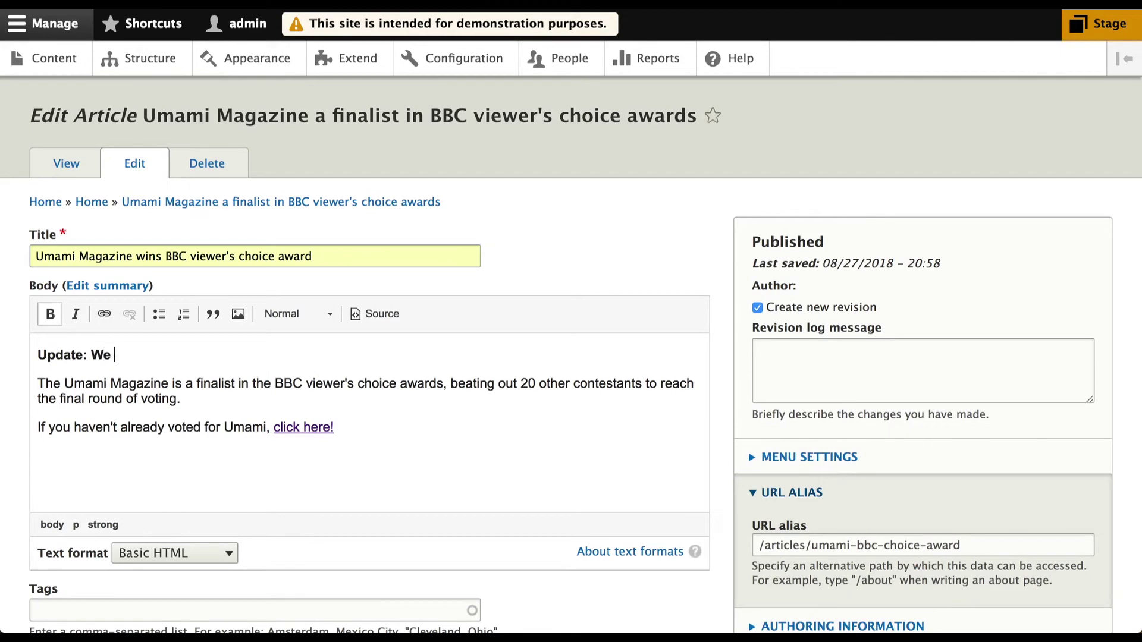
{"action": "scroll", "coordinate": [87, 474], "scroll_direction": "down", "scroll_amount": 10}
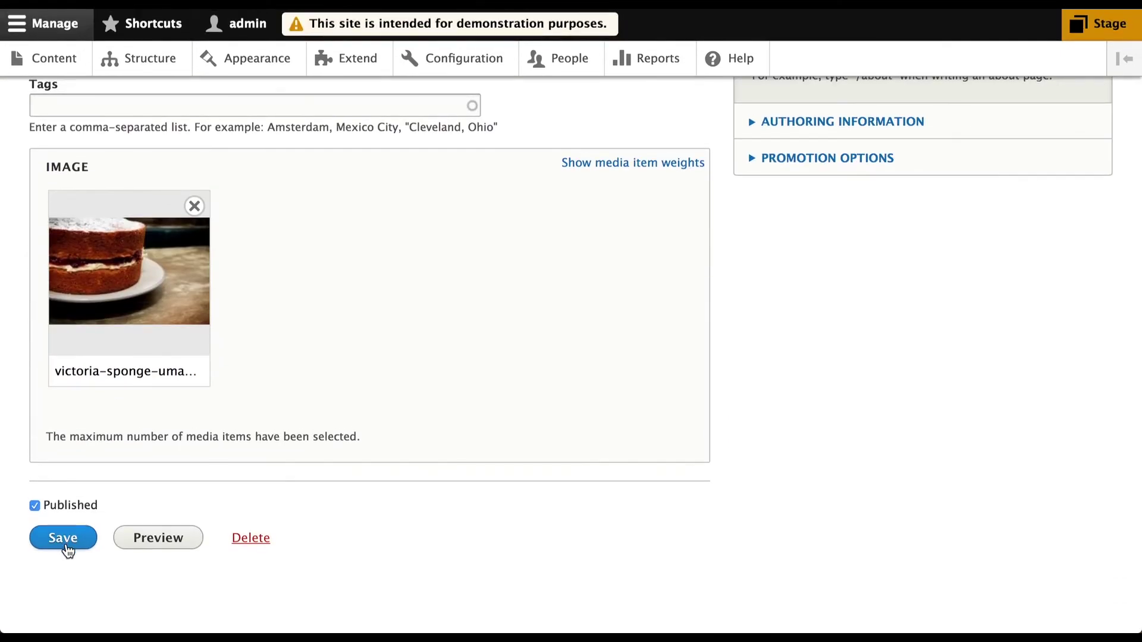
{"action": "left_click", "coordinate": [64, 539]}
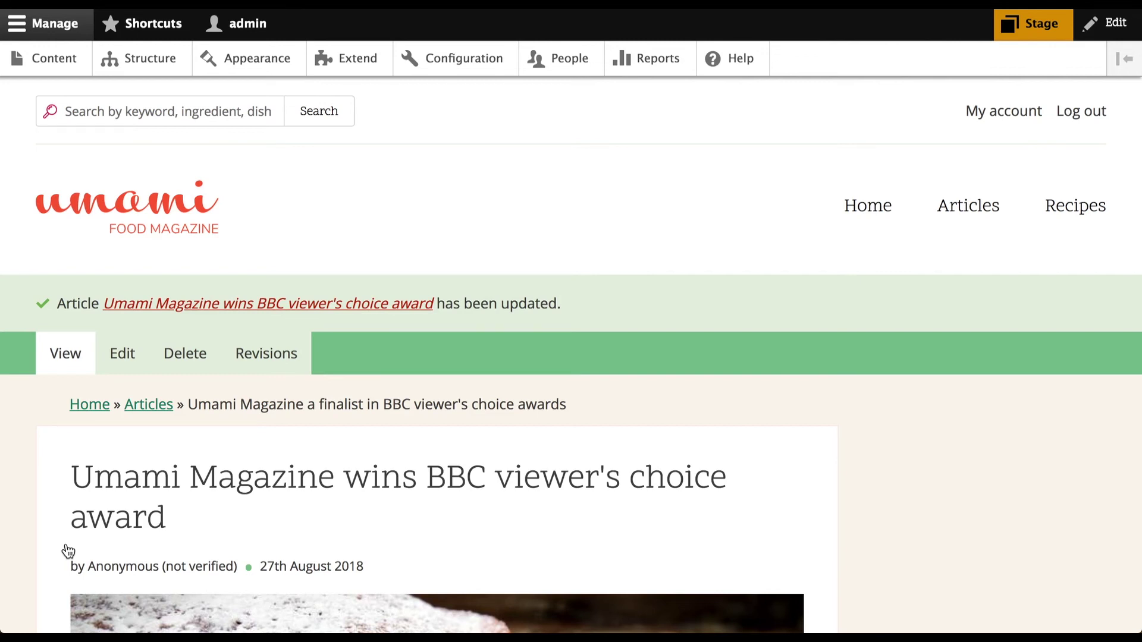
Deploy the Stage workspace content to Live.
{"action": "left_click", "coordinate": [1040, 24]}
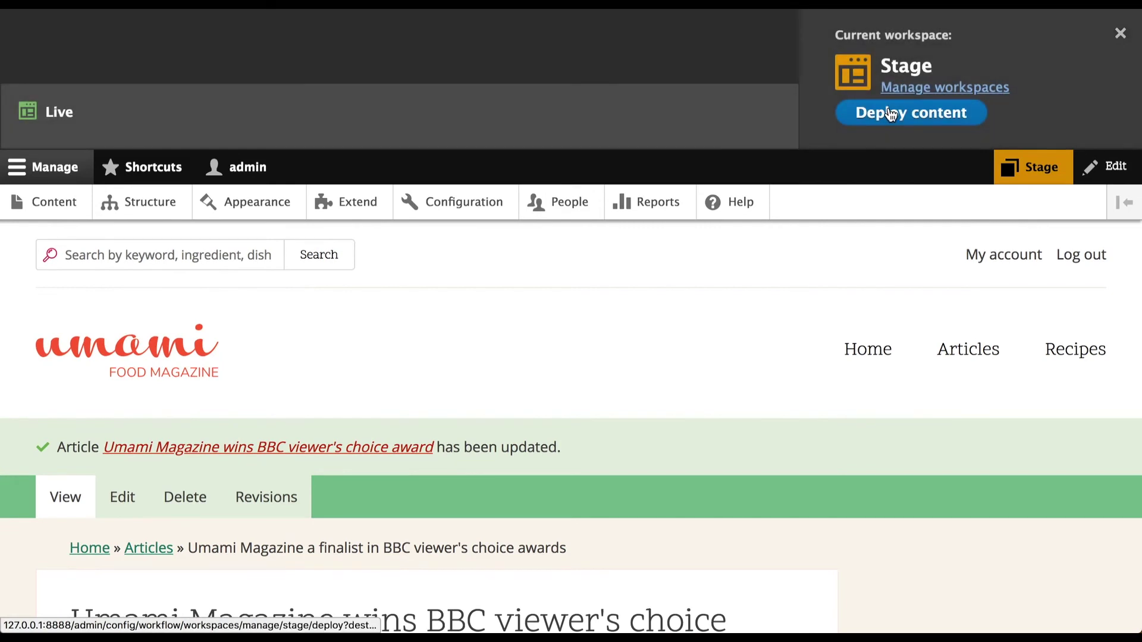
{"action": "left_click", "coordinate": [912, 110]}
{"action": "left_click", "coordinate": [132, 248]}
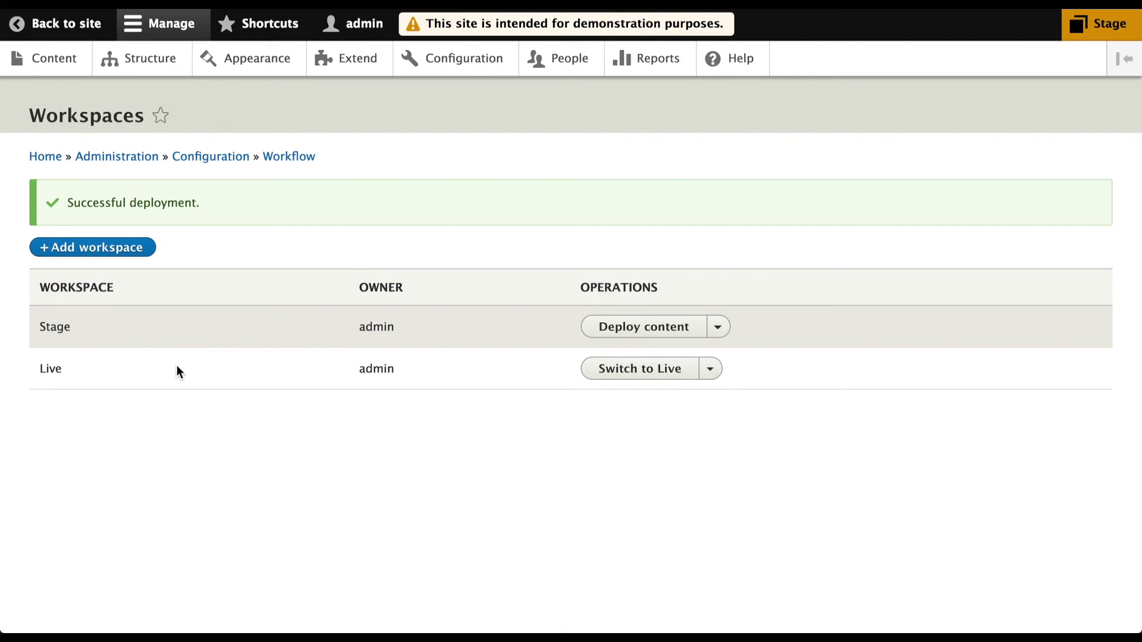
Switch back to the Live workspace and return to the Umami home page.
{"action": "left_click", "coordinate": [632, 370]}
{"action": "left_click", "coordinate": [71, 212]}
{"action": "left_click", "coordinate": [61, 23]}
{"action": "left_click", "coordinate": [113, 220]}
{"action": "scroll", "coordinate": [558, 336], "scroll_direction": "down", "scroll_amount": 4}
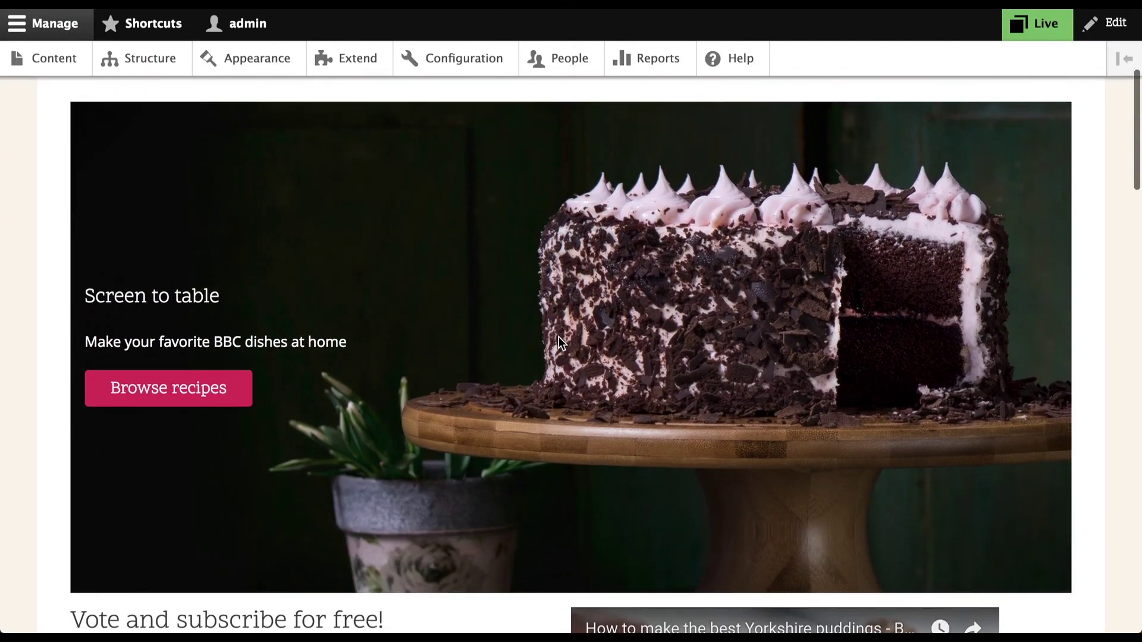
{"action": "scroll", "coordinate": [558, 336], "scroll_direction": "down", "scroll_amount": 5}
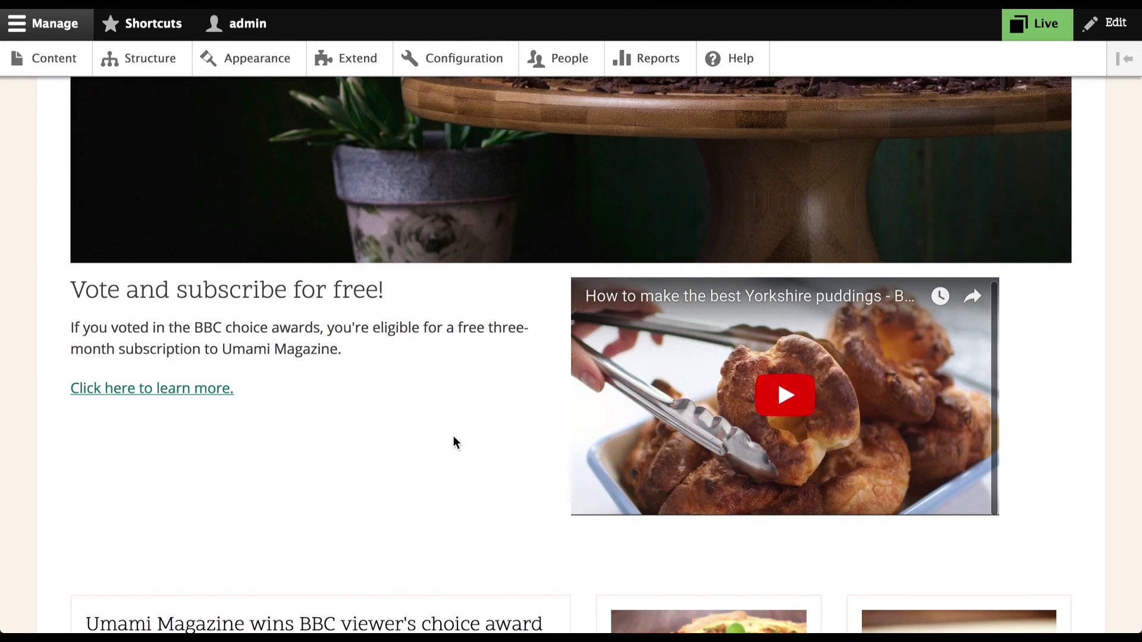
{"action": "scroll", "coordinate": [432, 443], "scroll_direction": "down", "scroll_amount": 5}
{"action": "scroll", "coordinate": [448, 385], "scroll_direction": "down", "scroll_amount": 2}
{"action": "scroll", "coordinate": [448, 386], "scroll_direction": "up", "scroll_amount": 2}
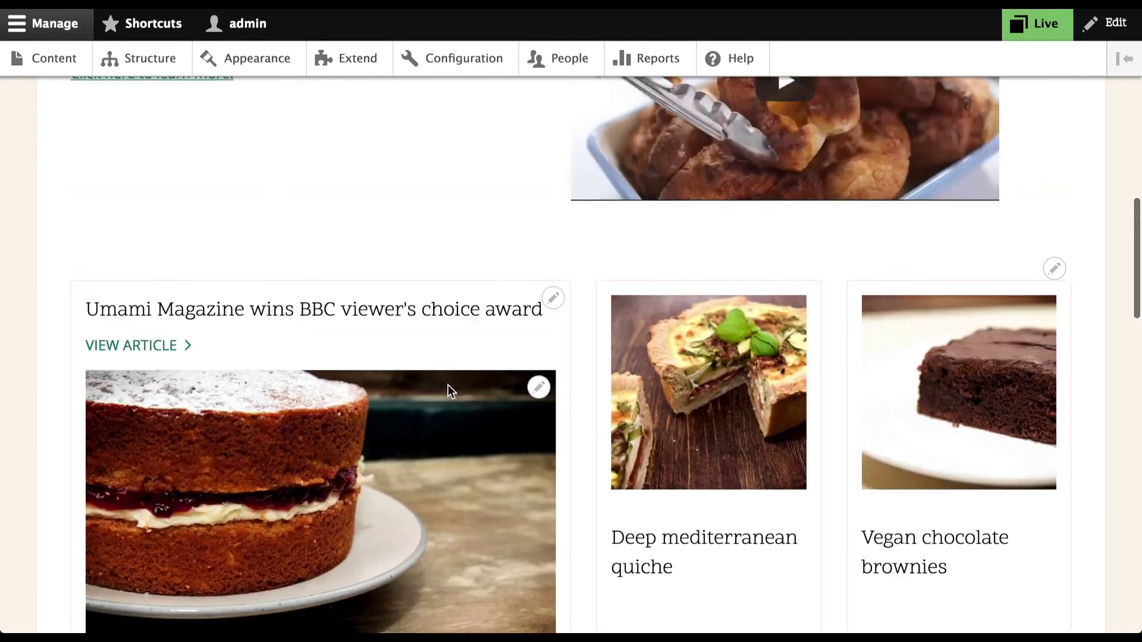